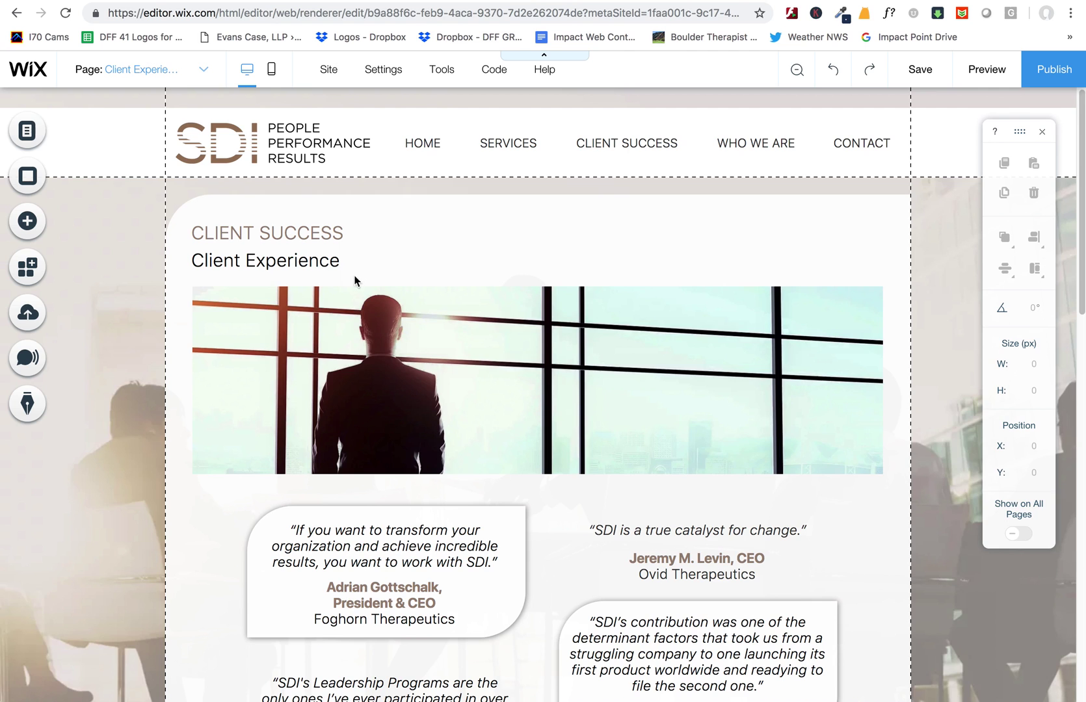
Compare how the Client Experience page's testimonials are arranged in the desktop and mobile layouts.
{"action": "scroll", "coordinate": [630, 472], "scroll_direction": "down", "scroll_amount": 3}
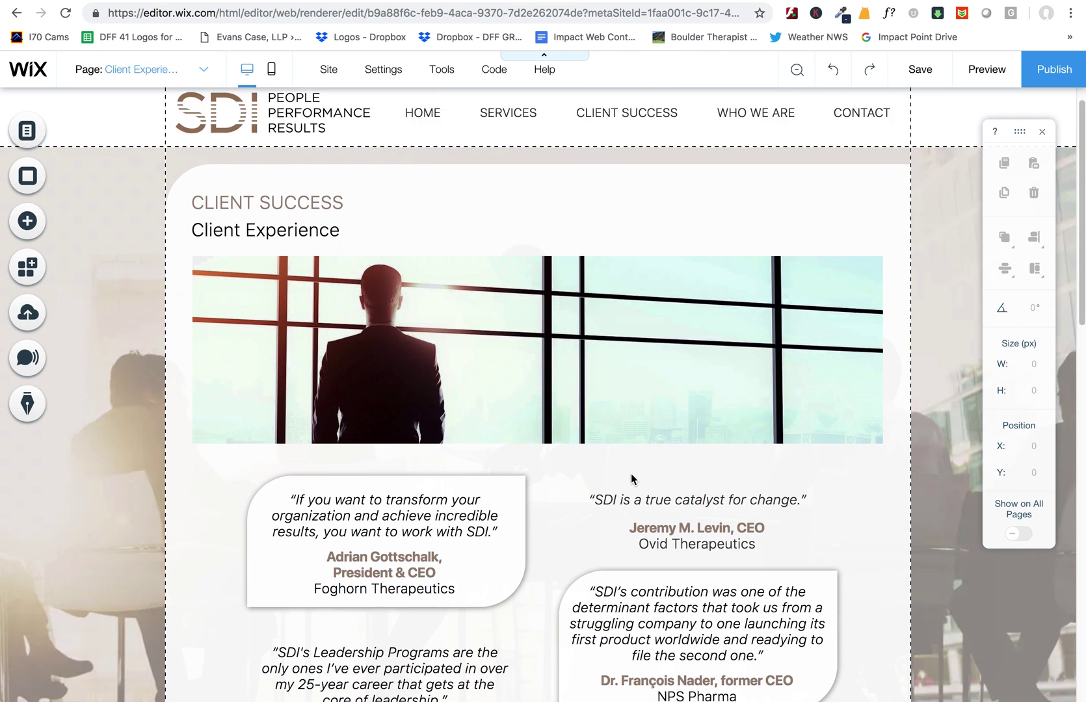
{"action": "left_click", "coordinate": [272, 74]}
{"action": "scroll", "coordinate": [553, 593], "scroll_direction": "down", "scroll_amount": 5}
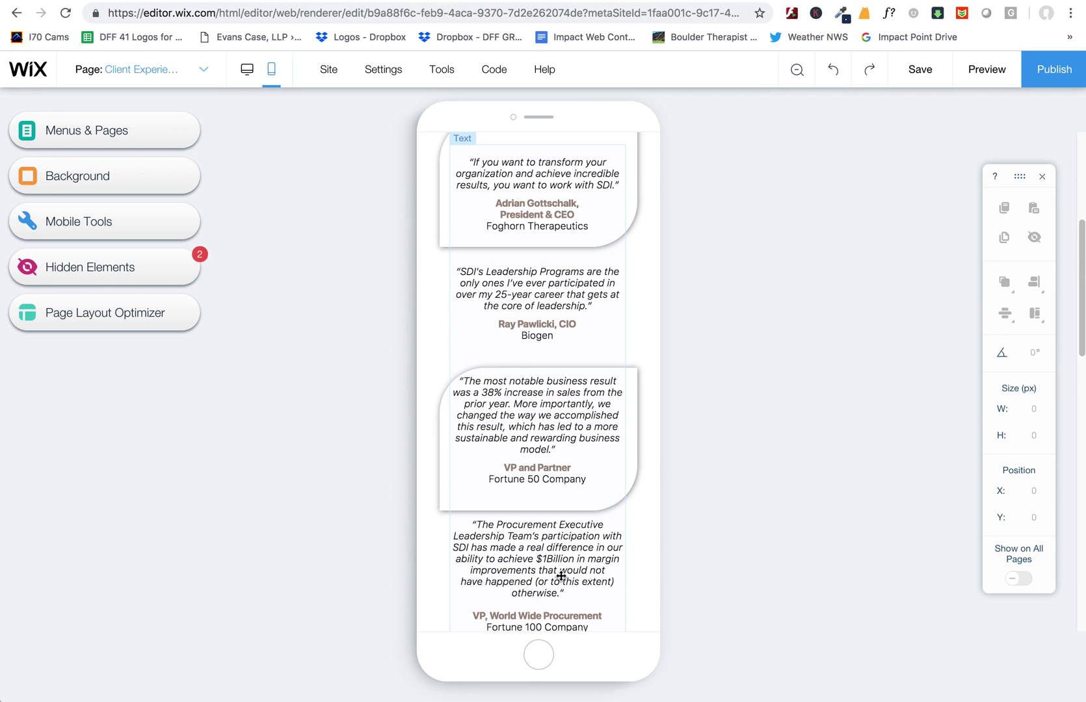
{"action": "scroll", "coordinate": [536, 489], "scroll_direction": "up", "scroll_amount": 10}
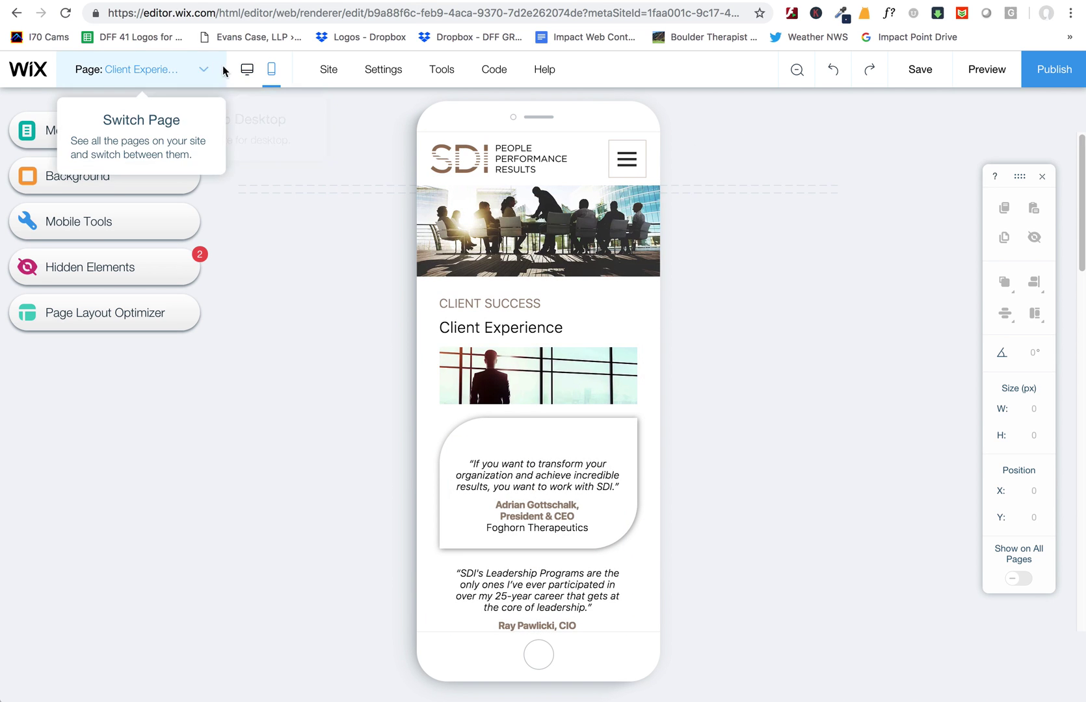
{"action": "left_click", "coordinate": [247, 69]}
{"action": "scroll", "coordinate": [552, 436], "scroll_direction": "down", "scroll_amount": 5}
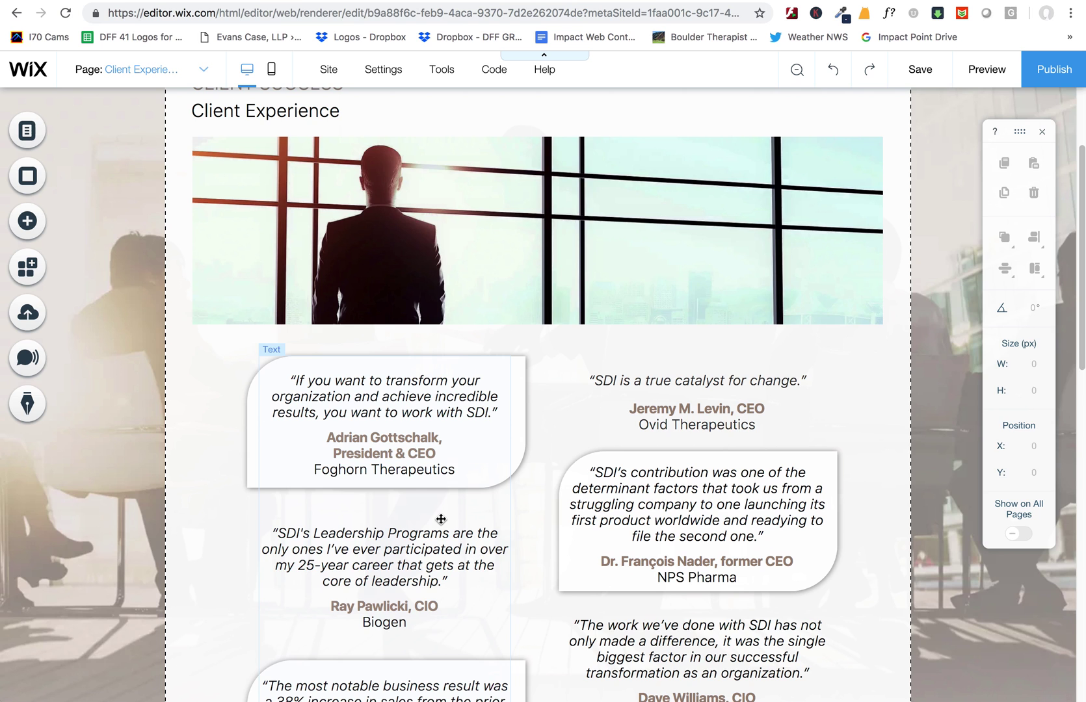
Duplicate the left column's combined testimonial text element in the desktop layout.
{"action": "left_click", "coordinate": [504, 528]}
{"action": "scroll", "coordinate": [504, 528], "scroll_direction": "down", "scroll_amount": 4}
{"action": "scroll", "coordinate": [509, 543], "scroll_direction": "down", "scroll_amount": 5}
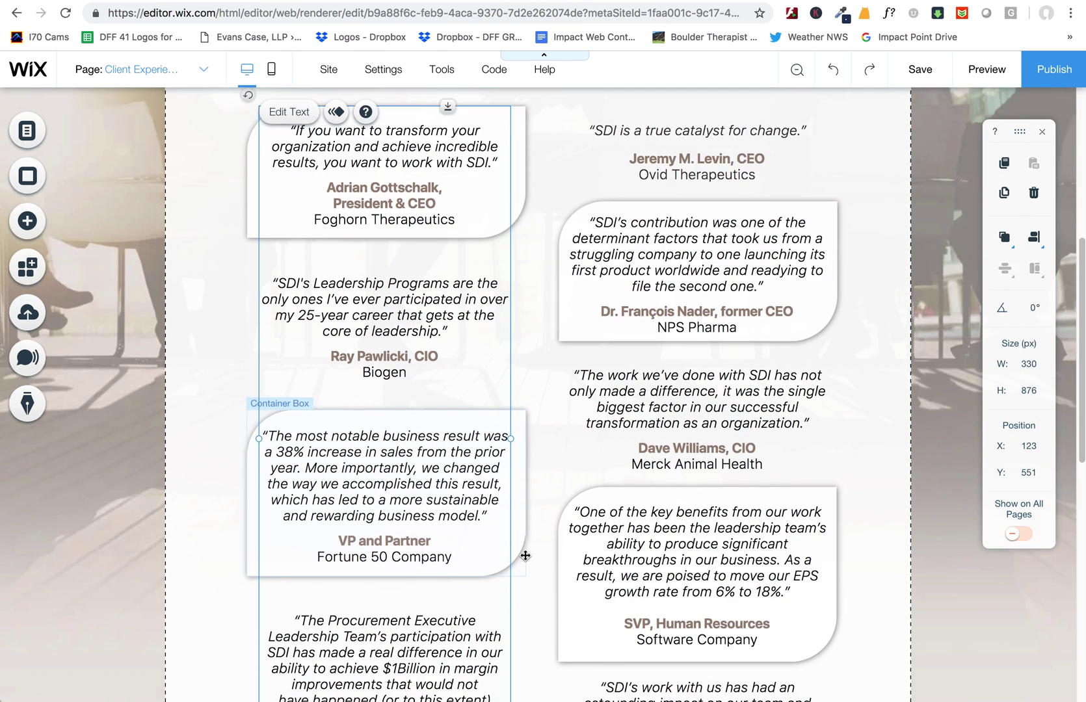
{"action": "scroll", "coordinate": [442, 514], "scroll_direction": "up", "scroll_amount": 6}
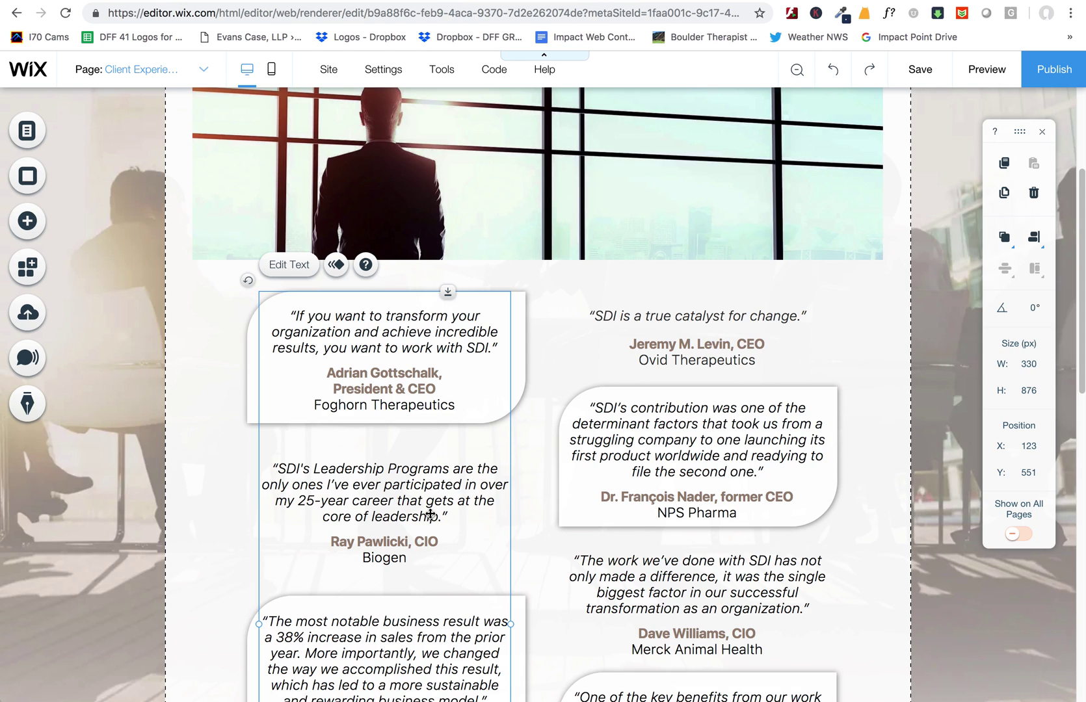
{"action": "right_click", "coordinate": [410, 406]}
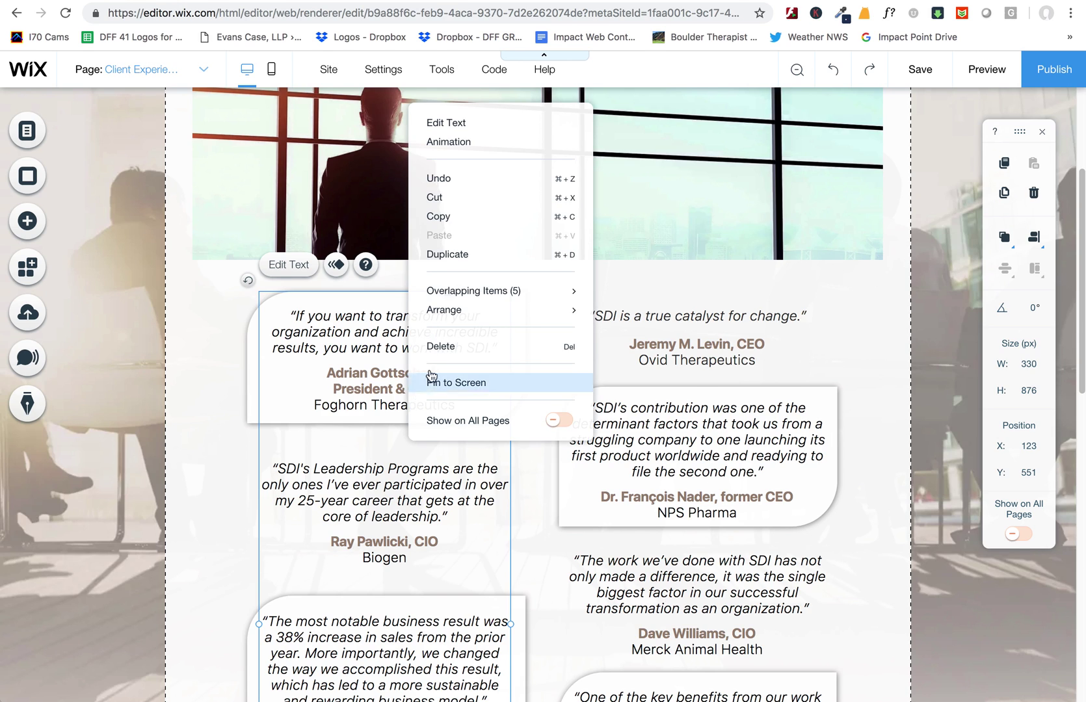
{"action": "left_click", "coordinate": [463, 260]}
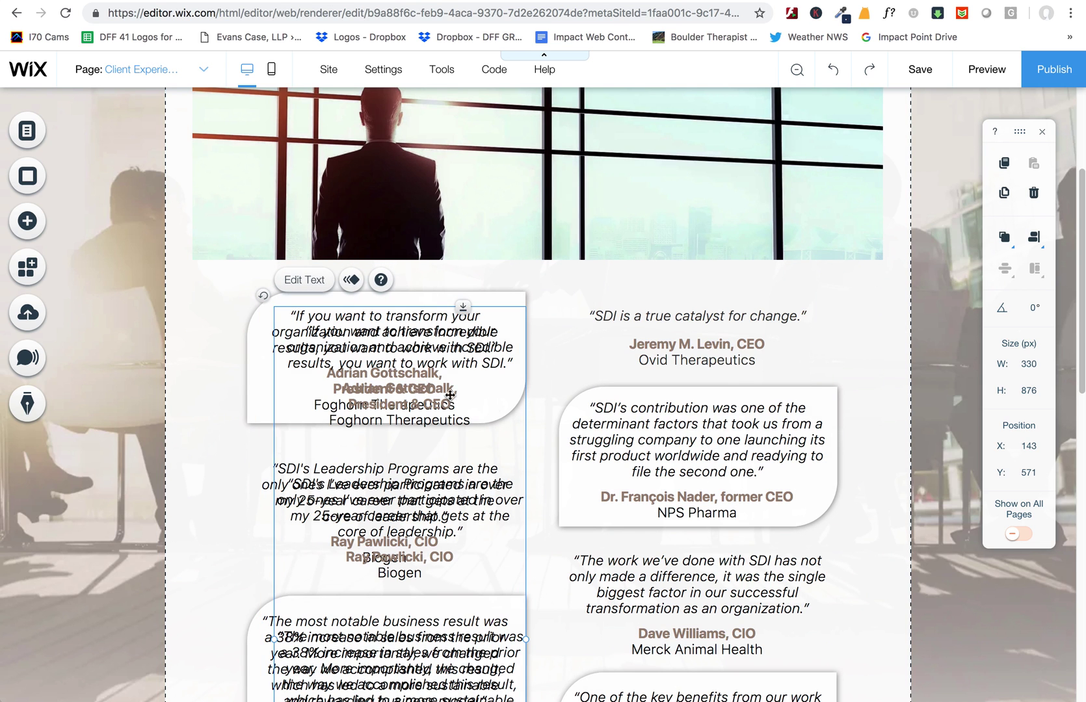
Move the duplicate aside and trim the original text to only the Foghorn Therapeutics quote, without trailing blank lines.
{"action": "double_click", "coordinate": [366, 343]}
{"action": "left_click_drag", "start_coordinate": [312, 453], "coordinate": [313, 701]}
{"action": "key", "text": "BackSpace"}
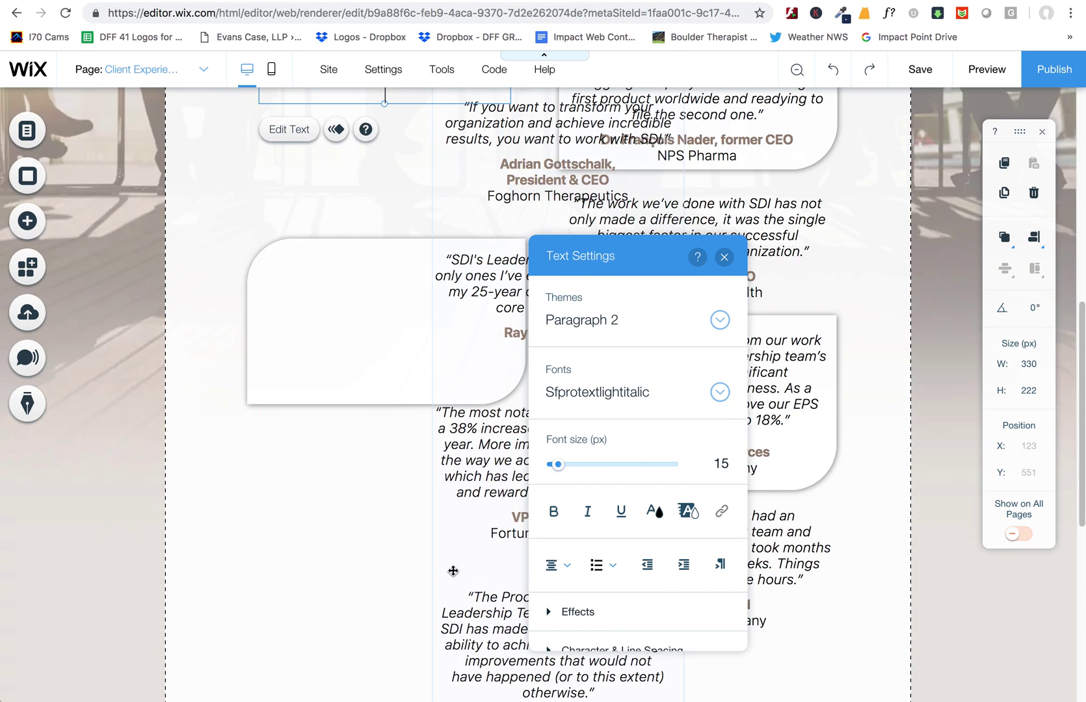
{"action": "scroll", "coordinate": [436, 501], "scroll_direction": "up", "scroll_amount": 6}
{"action": "key", "text": "BackSpace"}
{"action": "key", "text": "BackSpace"}
{"action": "key", "text": "BackSpace"}
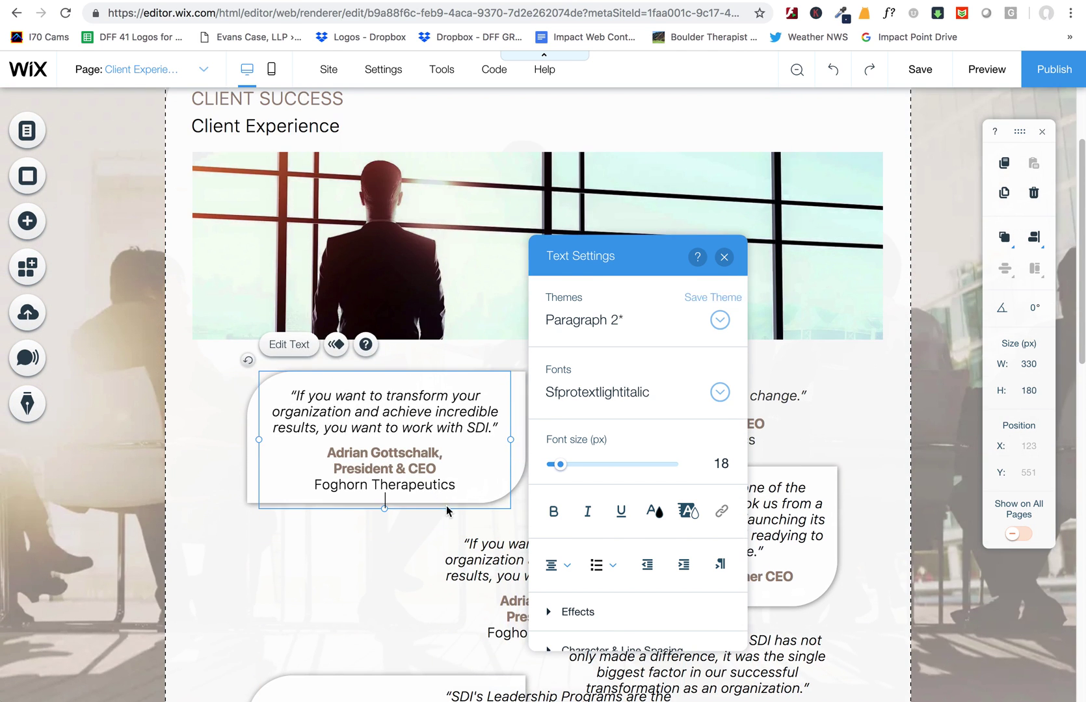
{"action": "left_click", "coordinate": [387, 545]}
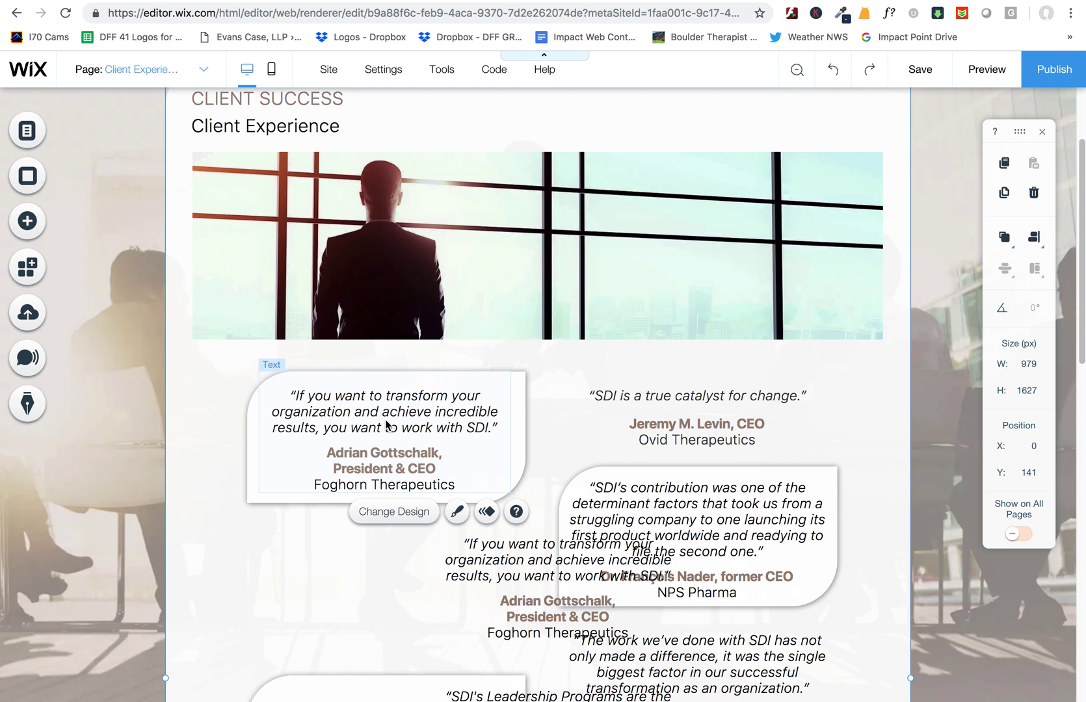
Place the duplicate below the first box and remove its Foghorn Therapeutics quote so it starts with the Biogen quote.
{"action": "left_click_drag", "start_coordinate": [519, 575], "coordinate": [373, 576]}
{"action": "double_click", "coordinate": [374, 576]}
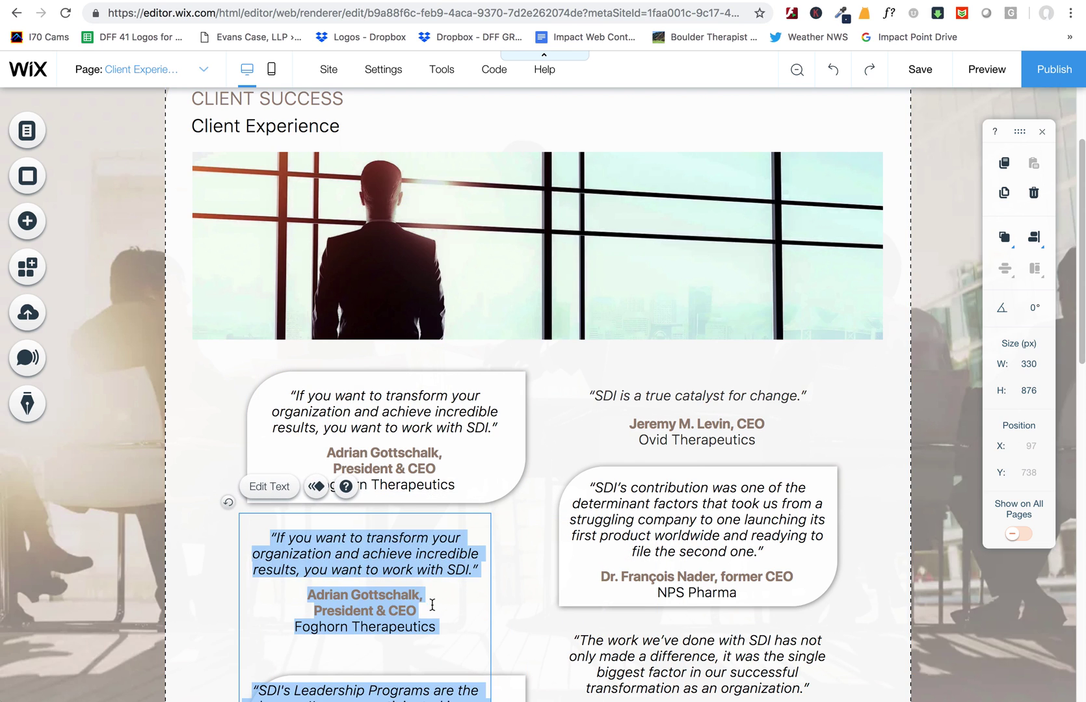
{"action": "key", "text": "BackSpace"}
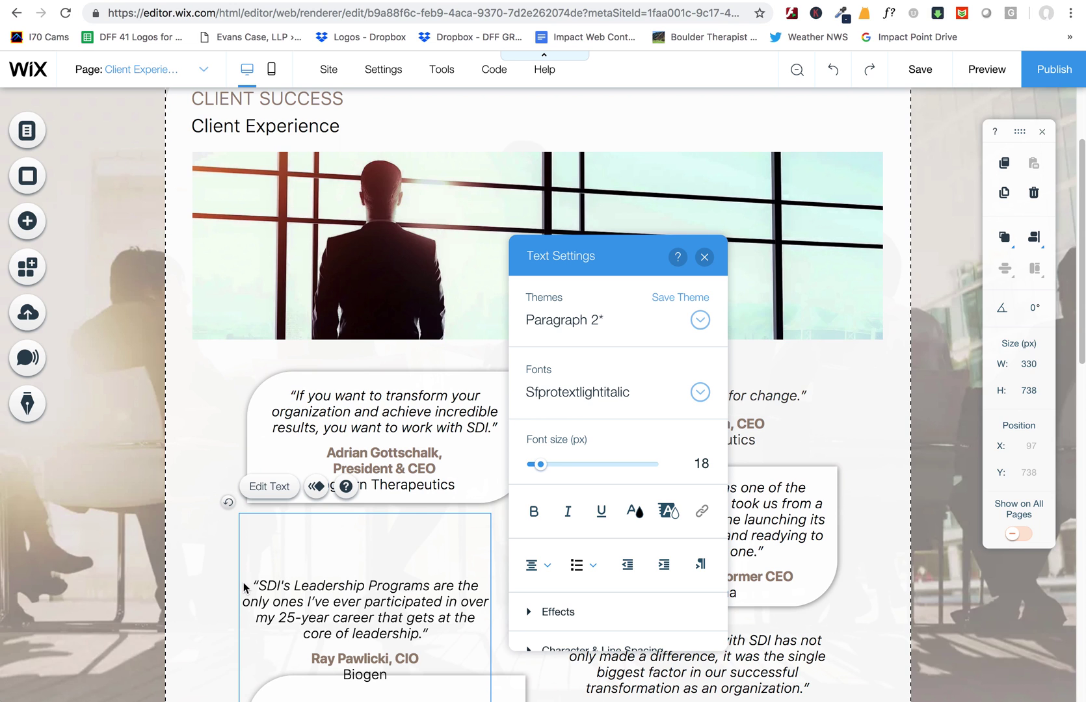
{"action": "key", "text": "Delete"}
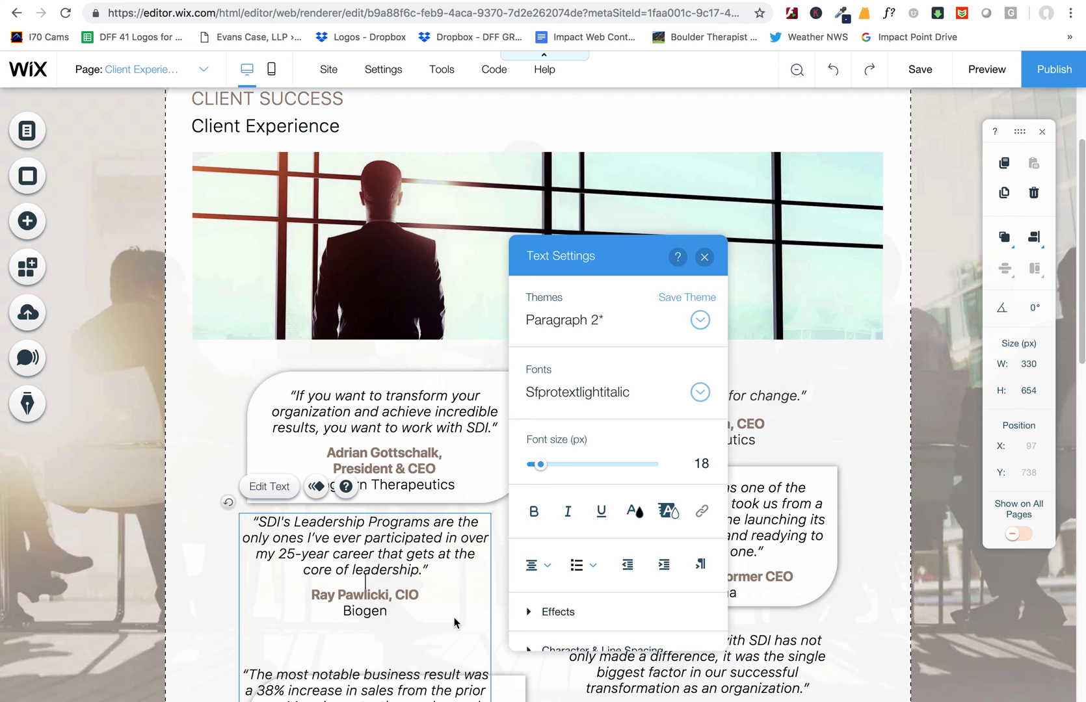
Duplicate the text element that starts with the Biogen quote, placing the copy to its right.
{"action": "scroll", "coordinate": [412, 626], "scroll_direction": "down", "scroll_amount": 3}
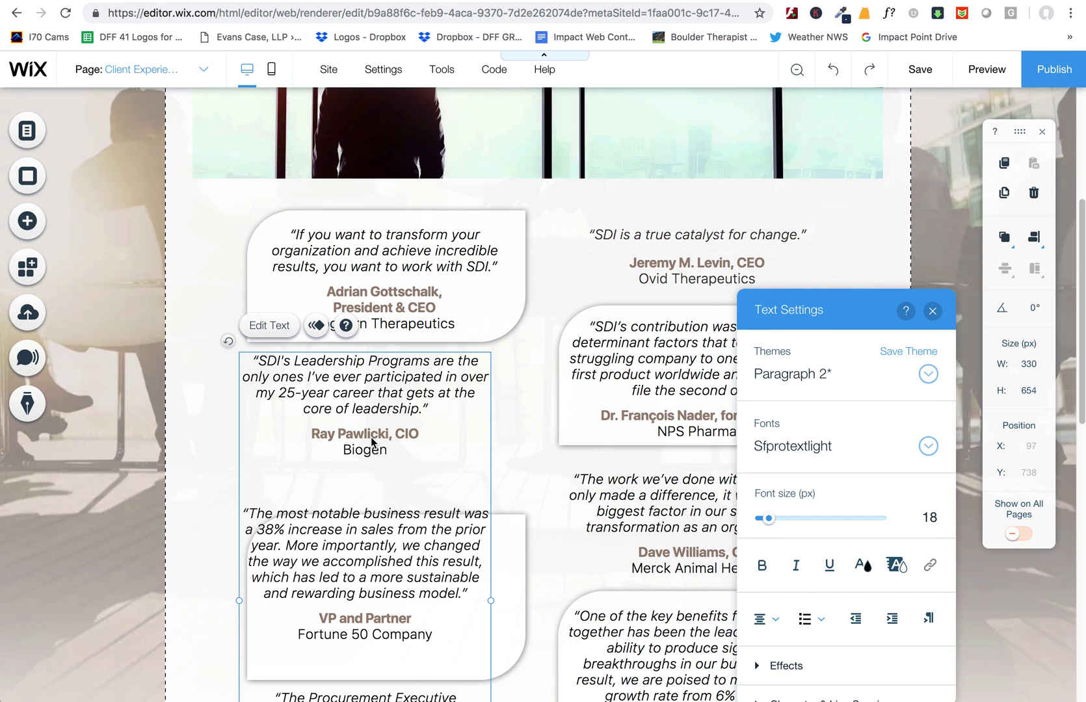
{"action": "left_click_drag", "start_coordinate": [387, 440], "coordinate": [492, 447]}
{"action": "left_click", "coordinate": [526, 434]}
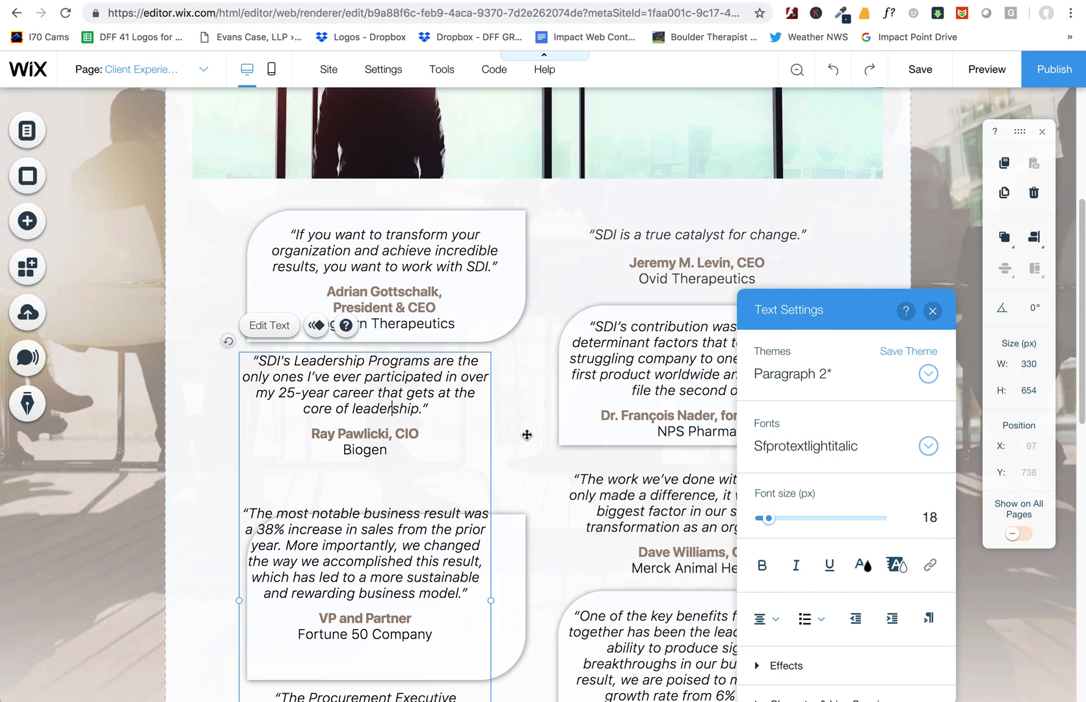
{"action": "left_click", "coordinate": [398, 417]}
{"action": "left_click_drag", "start_coordinate": [368, 415], "coordinate": [497, 424]}
Trim the original text below the first box to only the Biogen quote, without trailing blank lines.
{"action": "double_click", "coordinate": [327, 416]}
{"action": "left_click", "coordinate": [313, 488]}
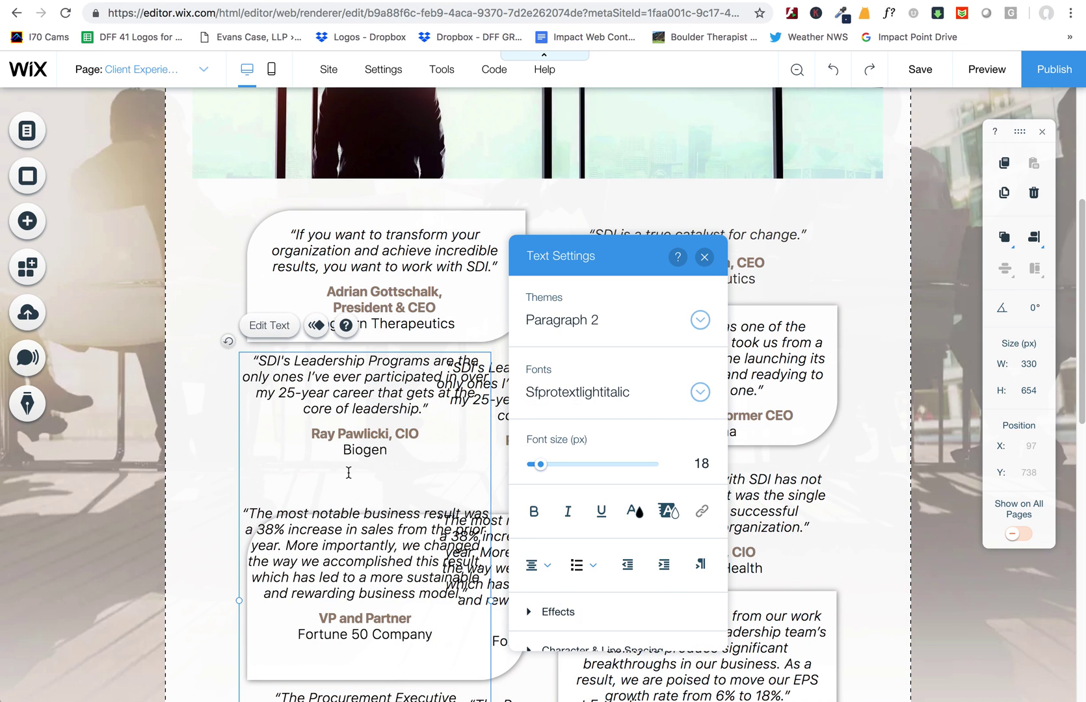
{"action": "key", "text": "ctrl+shift+End"}
{"action": "key", "text": "Delete"}
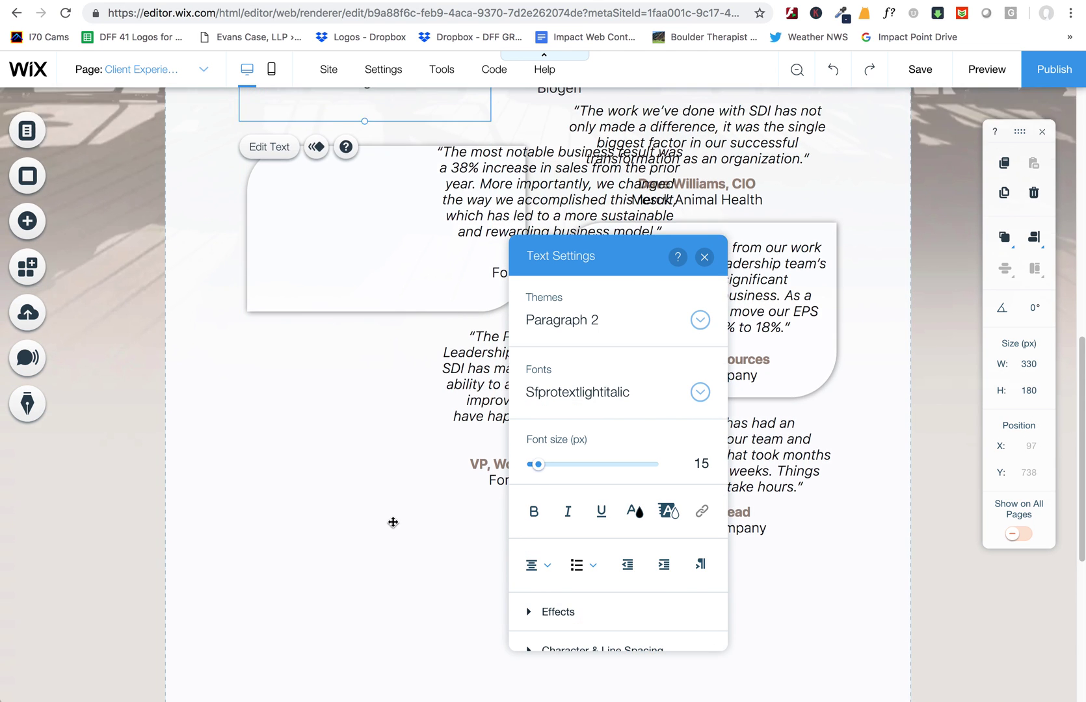
{"action": "key", "text": "BackSpace"}
{"action": "key", "text": "BackSpace"}
{"action": "left_click", "coordinate": [388, 362]}
Move the copy onto the left column's second box and remove its Biogen quote so it starts with the Fortune 50 Company quote.
{"action": "left_click", "coordinate": [583, 356]}
{"action": "left_click_drag", "start_coordinate": [584, 353], "coordinate": [409, 514]}
{"action": "double_click", "coordinate": [431, 434]}
{"action": "left_click_drag", "start_coordinate": [431, 430], "coordinate": [276, 334]}
{"action": "key", "text": "BackSpace"}
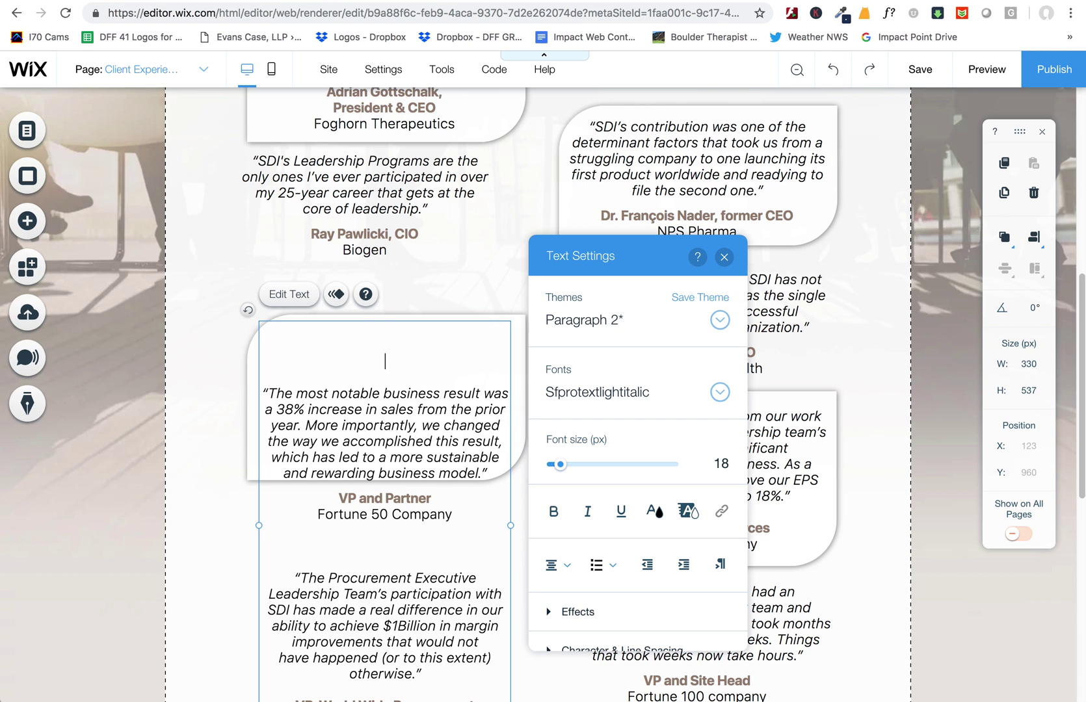
{"action": "key", "text": "BackSpace"}
{"action": "key", "text": "BackSpace"}
{"action": "key", "text": "BackSpace"}
{"action": "key", "text": "BackSpace"}
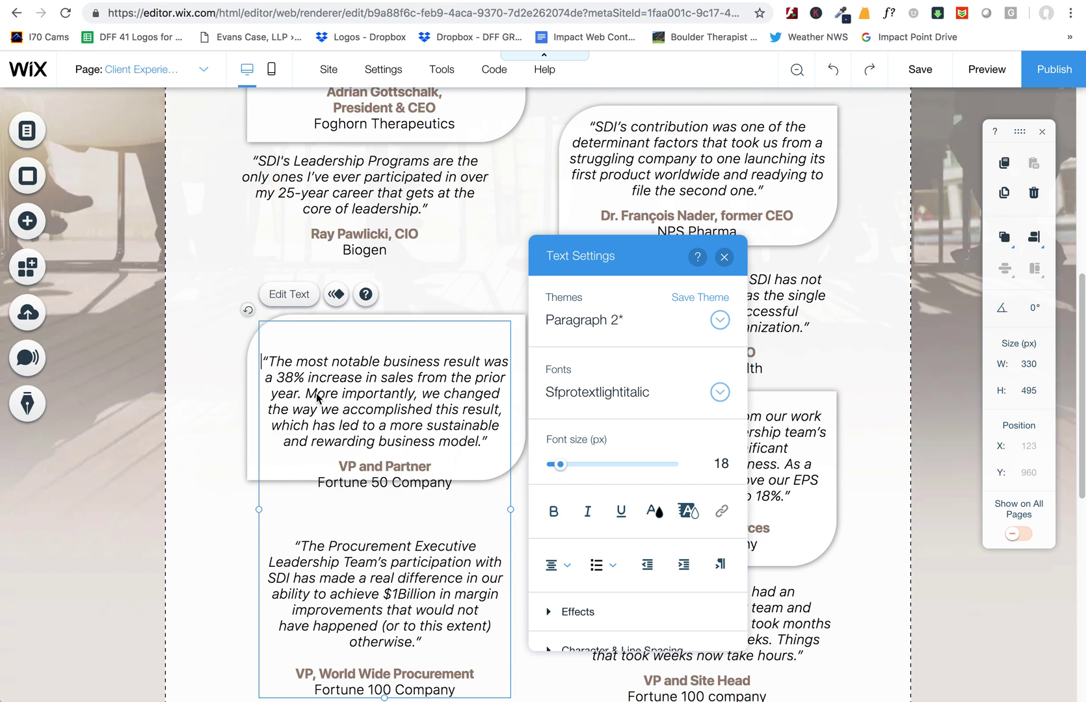
Duplicate the second box's text to the right and trim the original to only the Fortune 50 Company quote.
{"action": "left_click", "coordinate": [207, 476]}
{"action": "left_click", "coordinate": [379, 415]}
{"action": "left_click_drag", "start_coordinate": [379, 415], "coordinate": [539, 426]}
{"action": "double_click", "coordinate": [293, 516]}
{"action": "left_click_drag", "start_coordinate": [294, 514], "coordinate": [454, 577]}
{"action": "key", "text": "BackSpace"}
{"action": "key", "text": "BackSpace"}
Move the last copy below the second box and trim it to only the World Wide Procurement quote from the Fortune 100 Company.
{"action": "left_click", "coordinate": [479, 311]}
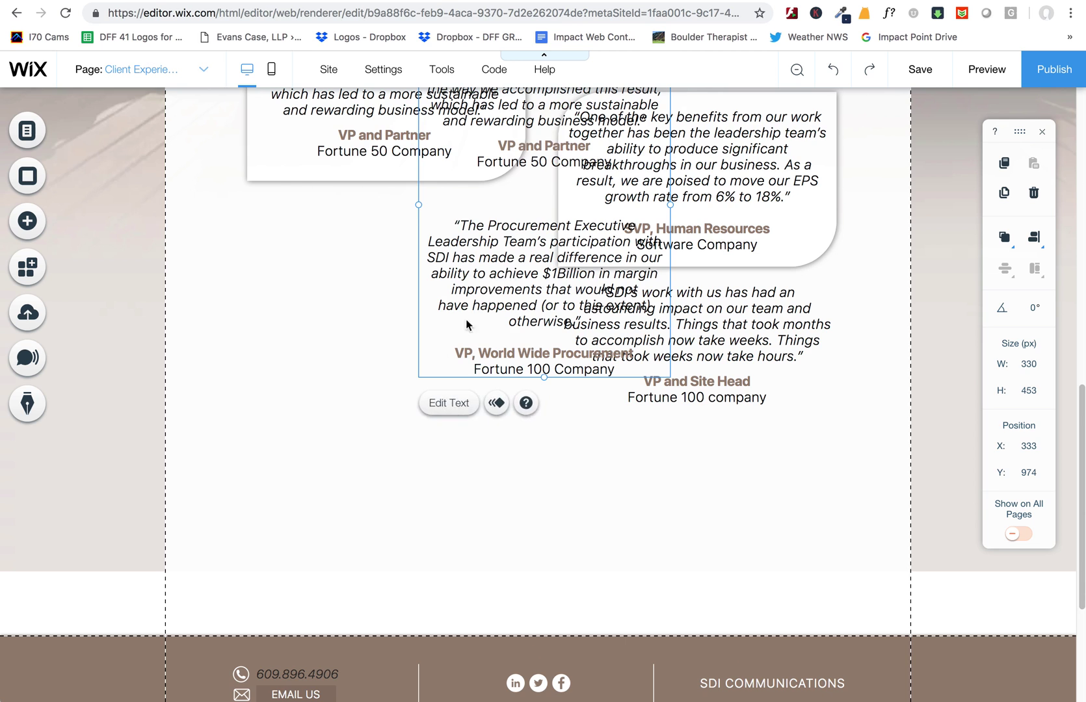
{"action": "left_click_drag", "start_coordinate": [479, 310], "coordinate": [317, 439]}
{"action": "double_click", "coordinate": [364, 391]}
{"action": "left_click_drag", "start_coordinate": [360, 344], "coordinate": [235, 153]}
{"action": "key", "text": "BackSpace"}
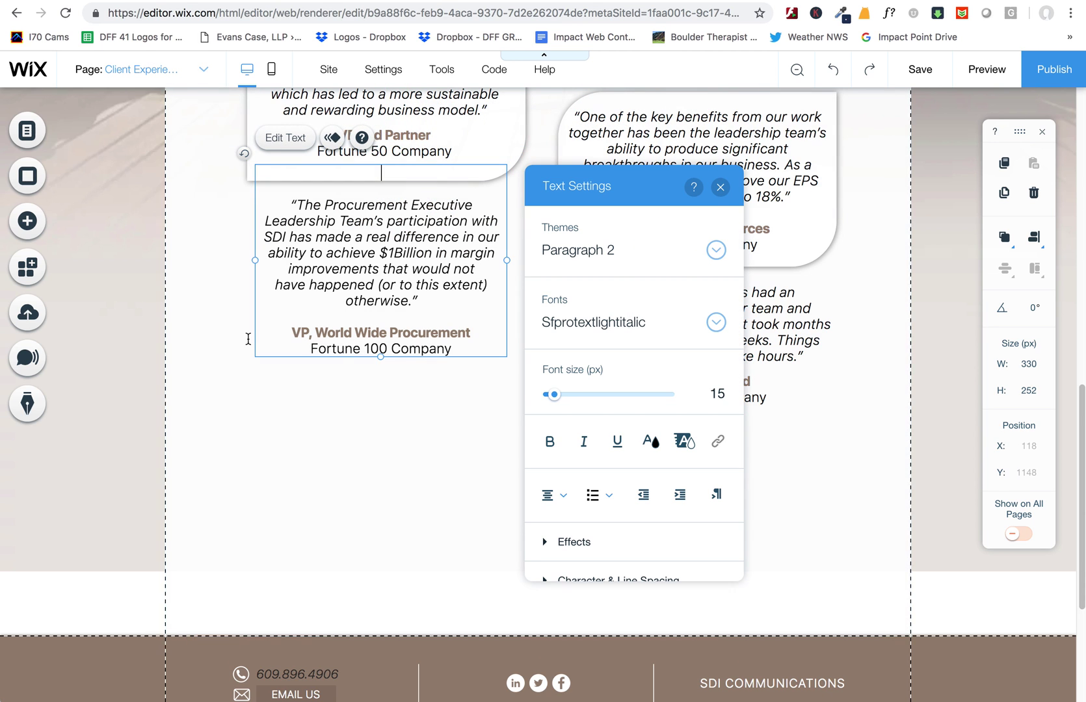
{"action": "key", "text": "Delete"}
{"action": "key", "text": "Delete"}
{"action": "left_click", "coordinate": [210, 339]}
Reposition the Fortune 100 Company quote below the second box and move the Biogen quote to about X 133, Y 767.
{"action": "left_click_drag", "start_coordinate": [345, 242], "coordinate": [422, 418]}
{"action": "scroll", "coordinate": [449, 517], "scroll_direction": "up", "scroll_amount": 4}
{"action": "left_click", "coordinate": [414, 352]}
{"action": "left_click_drag", "start_coordinate": [414, 352], "coordinate": [429, 359]}
{"action": "scroll", "coordinate": [403, 337], "scroll_direction": "up", "scroll_amount": 2}
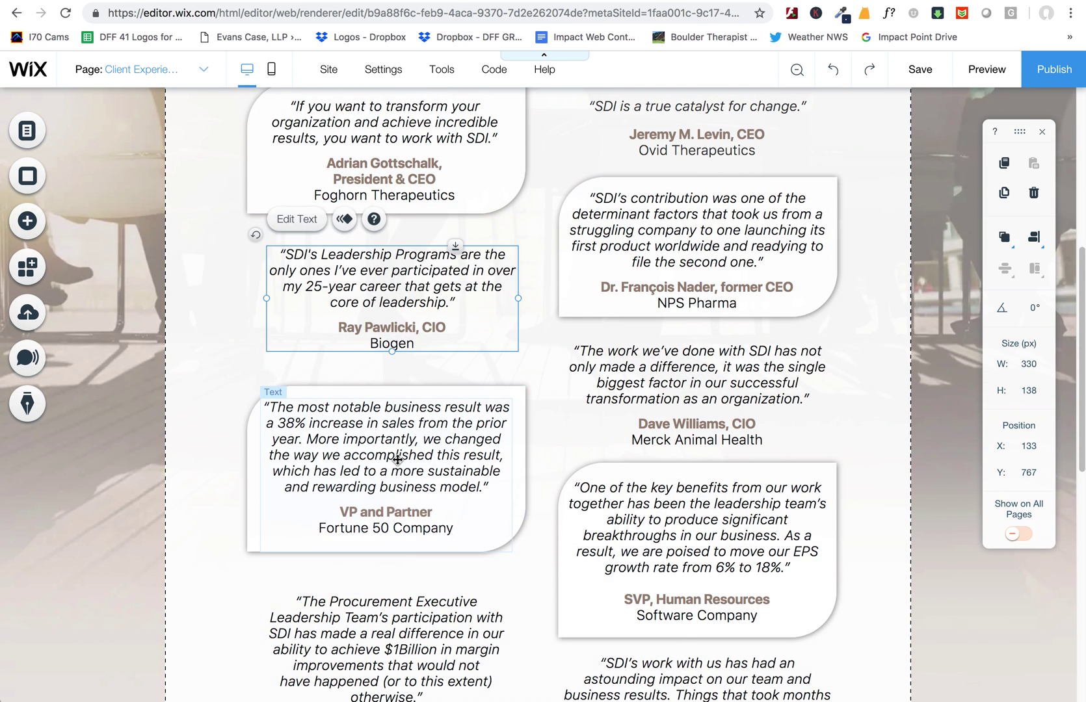
Select the four left-column quotes together and align them on their horizontal centers.
{"action": "left_click", "coordinate": [426, 162]}
{"action": "left_click", "coordinate": [391, 316], "text": "shift"}
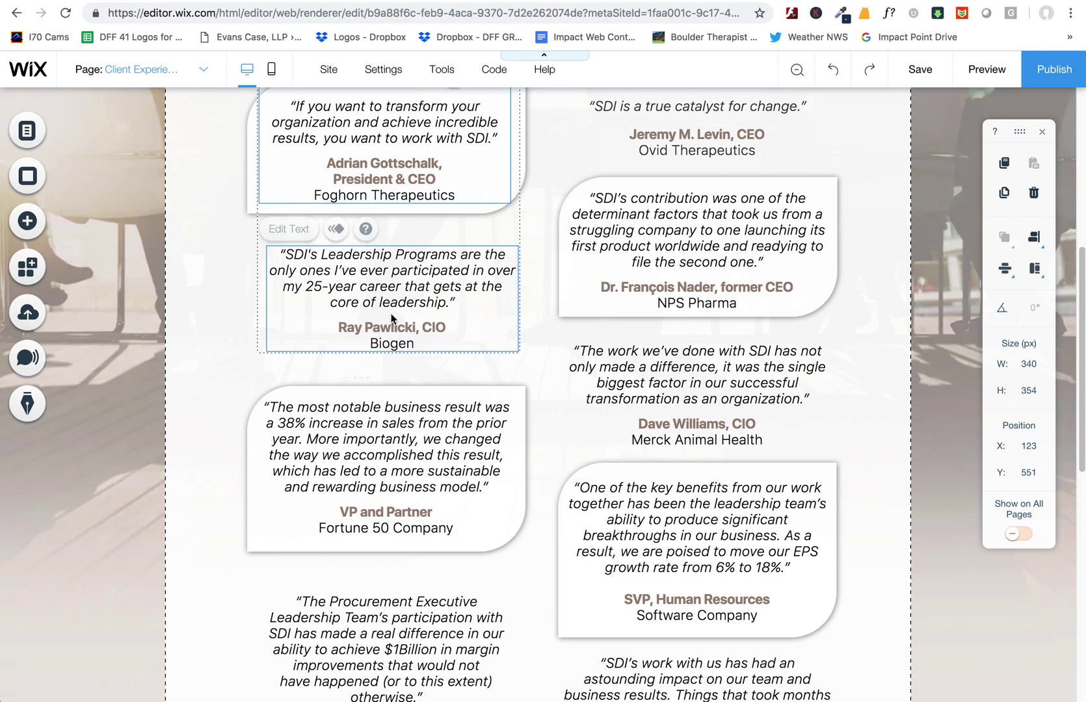
{"action": "left_click", "coordinate": [417, 455], "text": "shift"}
{"action": "left_click", "coordinate": [403, 637], "text": "shift"}
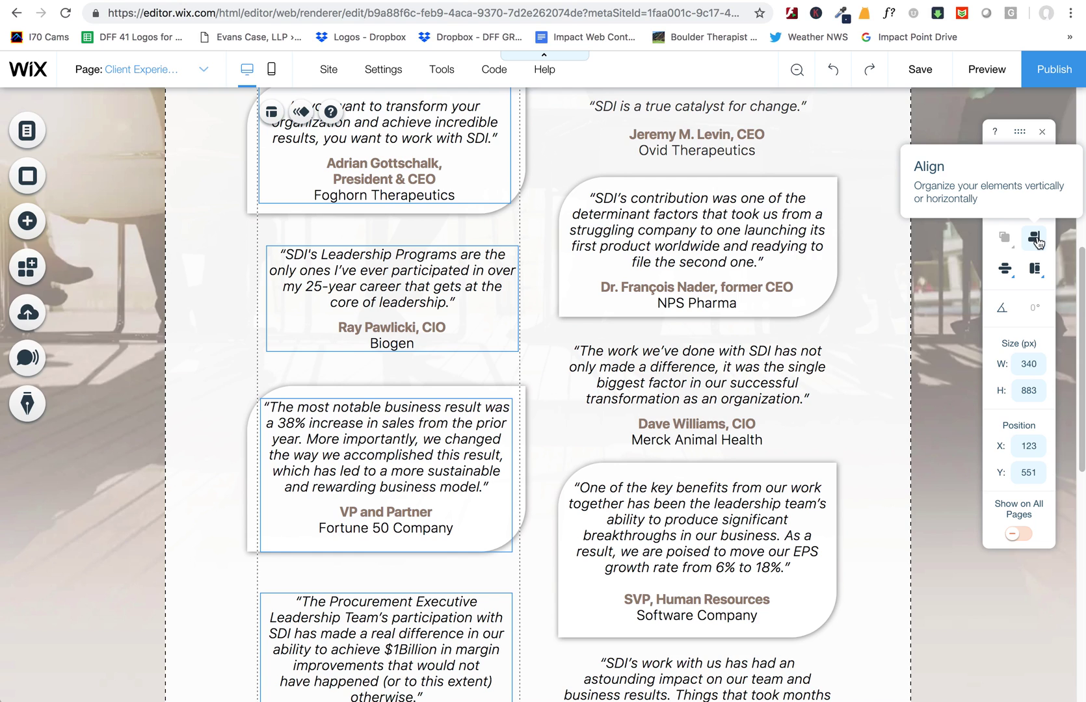
{"action": "left_click", "coordinate": [1036, 240]}
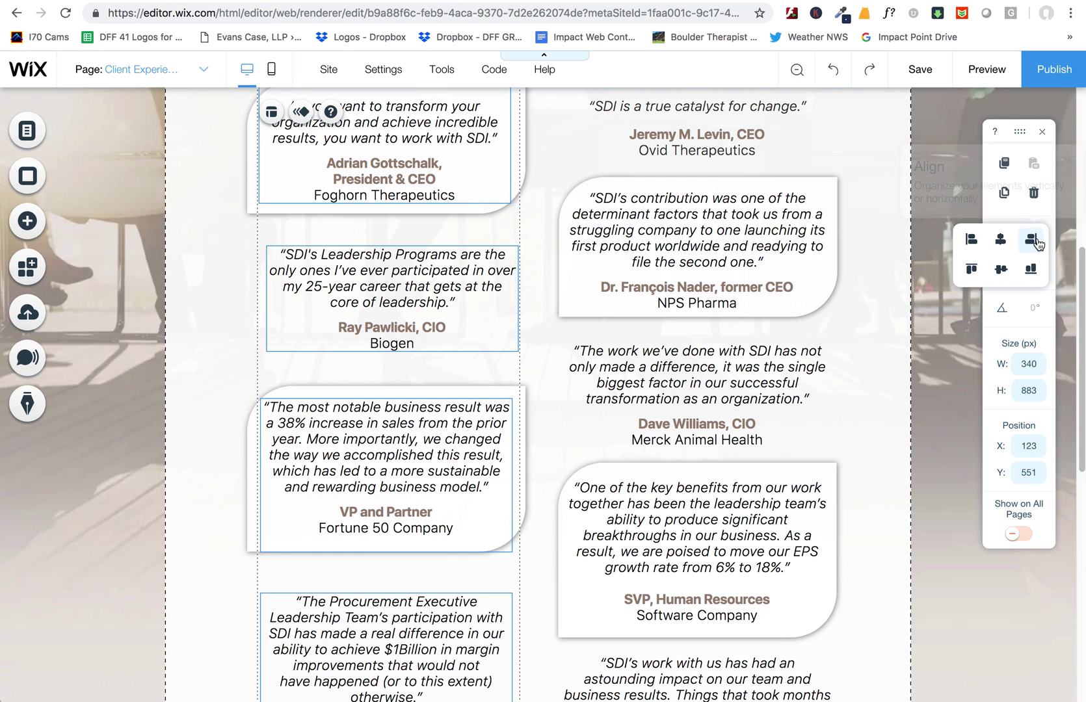
{"action": "left_click", "coordinate": [1002, 242]}
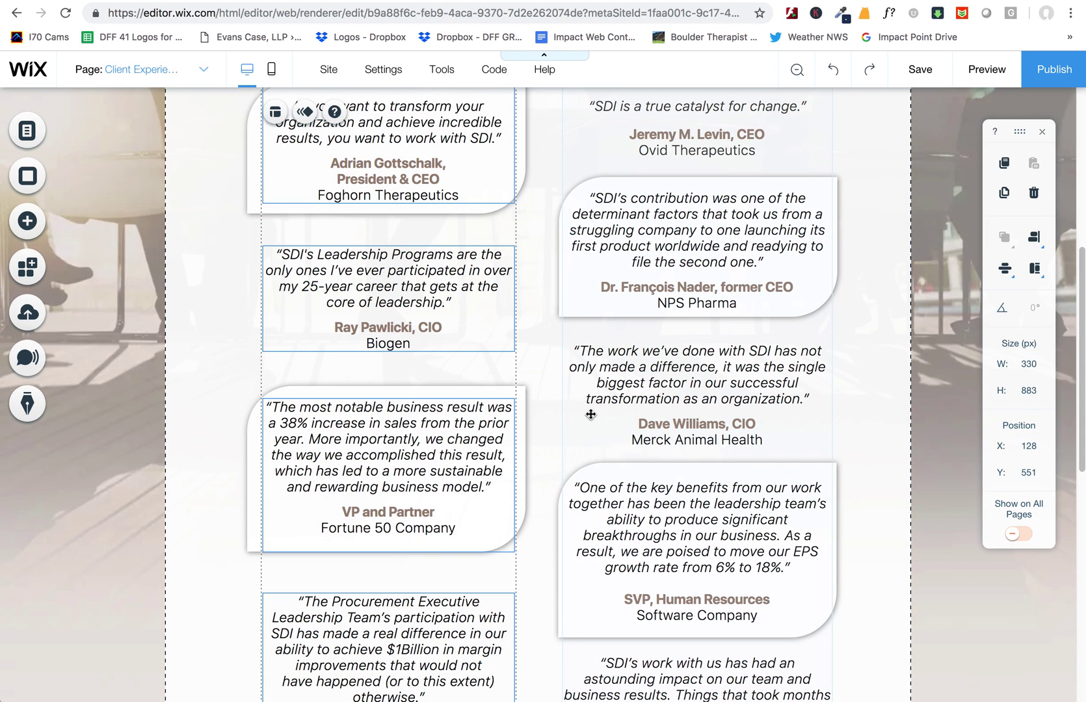
Add the left column's two container boxes to the selection and center-align them horizontally with the quotes.
{"action": "left_click", "coordinate": [257, 454], "text": "shift"}
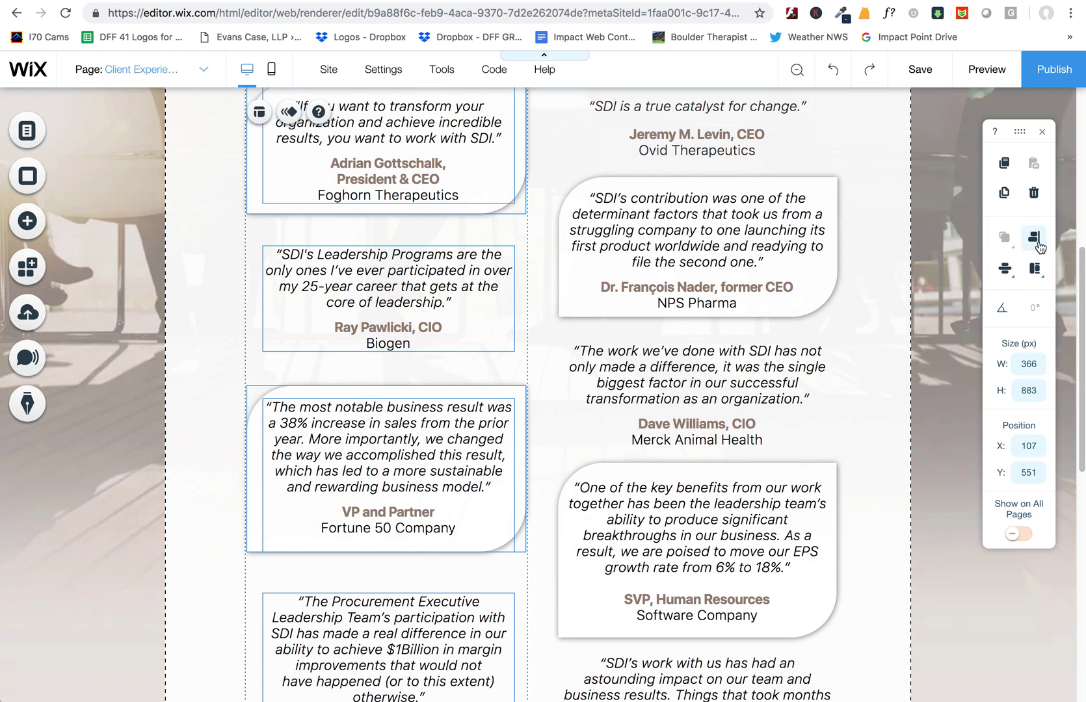
{"action": "left_click", "coordinate": [1034, 238]}
{"action": "left_click", "coordinate": [1000, 238]}
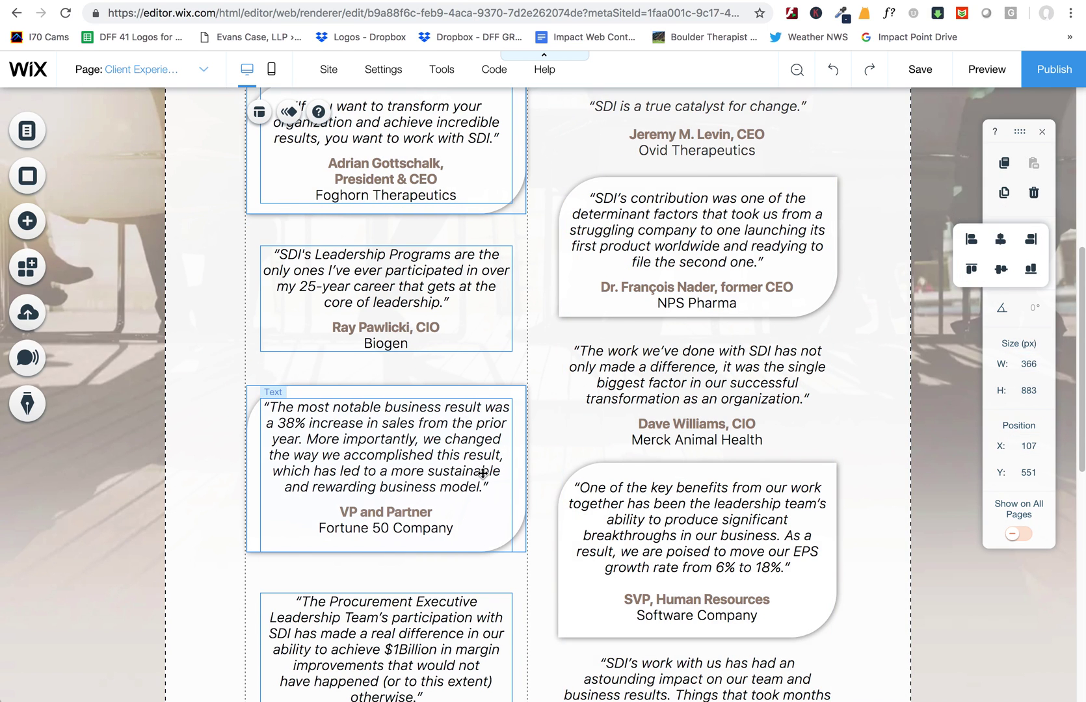
Fine-tune the vertical positions of the Fortune 50 Company and Biogen quotes and check the Foghorn Therapeutics quote's placement.
{"action": "left_click", "coordinate": [455, 475]}
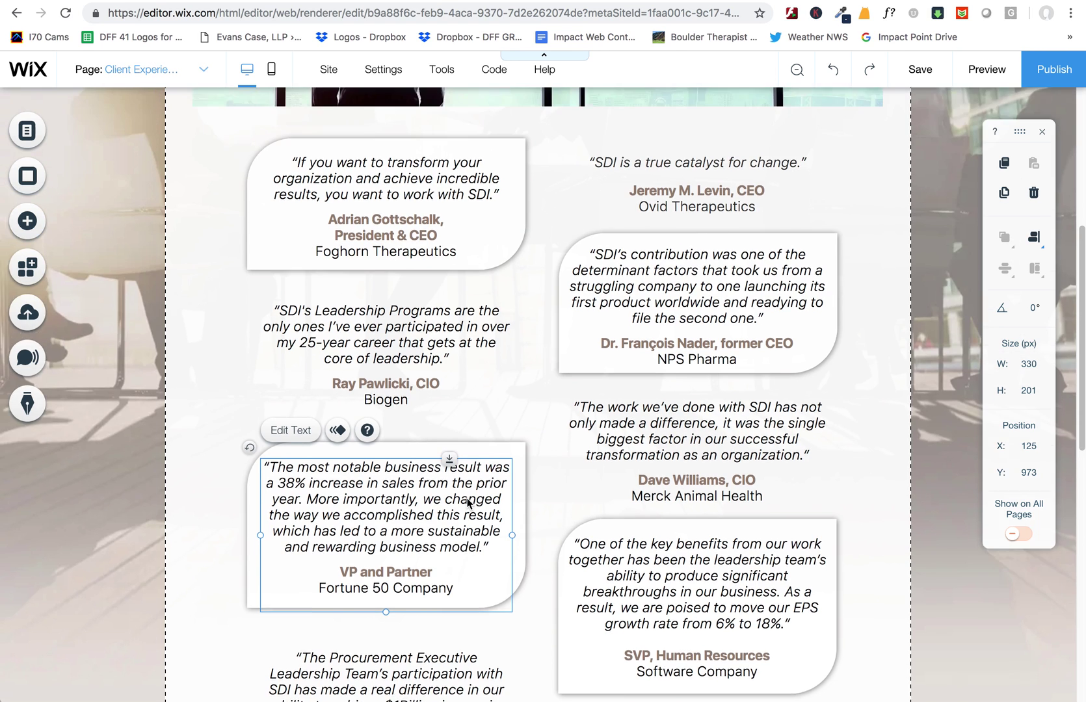
{"action": "scroll", "coordinate": [458, 476], "scroll_direction": "up", "scroll_amount": 2}
{"action": "left_click", "coordinate": [489, 408]}
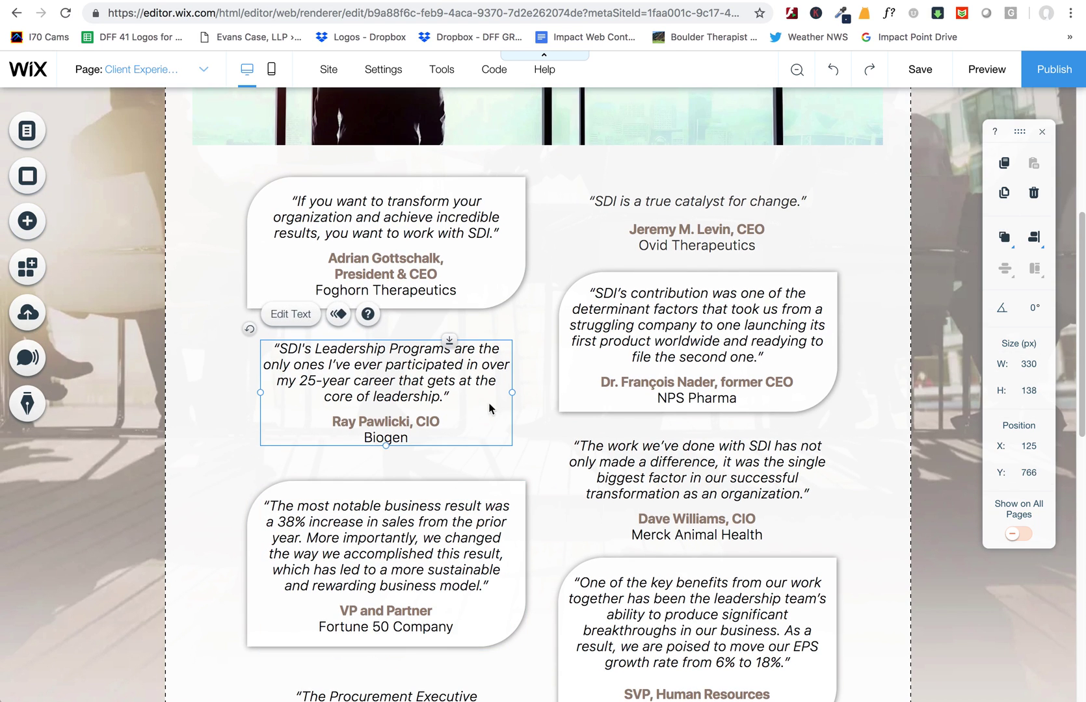
{"action": "left_click", "coordinate": [700, 309]}
{"action": "left_click", "coordinate": [404, 258]}
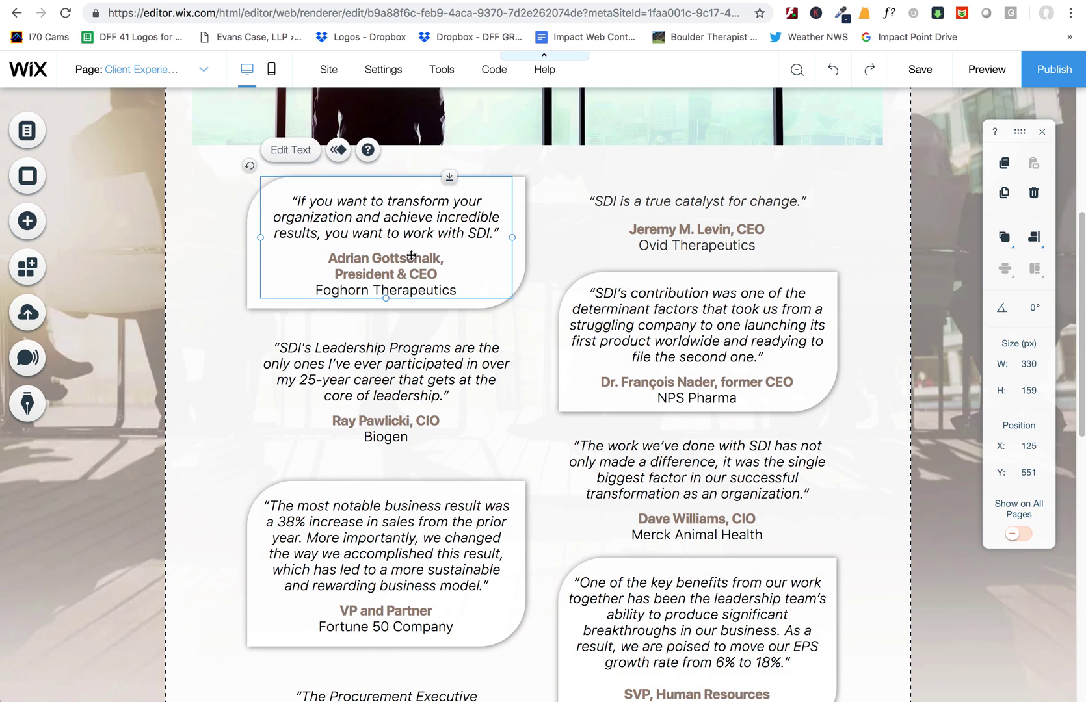
In the mobile layout, move the Foghorn Therapeutics quote up slightly within its box and shorten the box to fit.
{"action": "left_click", "coordinate": [271, 69]}
{"action": "left_click_drag", "start_coordinate": [566, 488], "coordinate": [565, 472]}
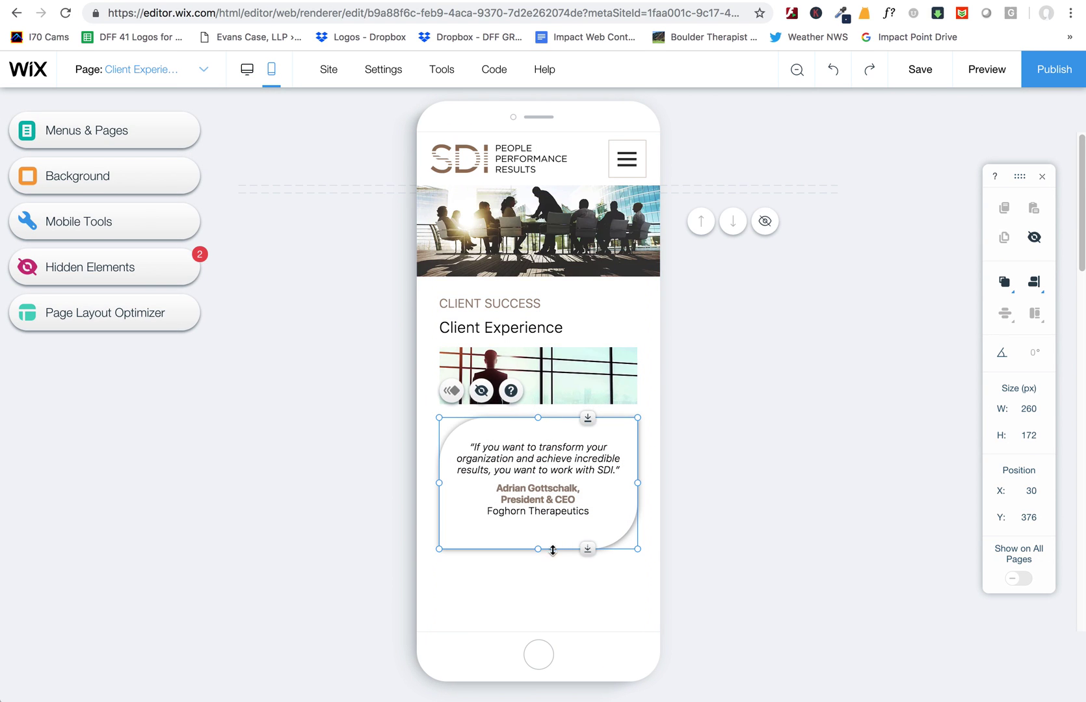
{"action": "left_click_drag", "start_coordinate": [588, 550], "coordinate": [589, 538]}
Move the Biogen quote up the mobile page to directly below the Foghorn Therapeutics box, at X 30, Y 543.
{"action": "scroll", "coordinate": [582, 575], "scroll_direction": "down", "scroll_amount": 2}
{"action": "scroll", "coordinate": [581, 573], "scroll_direction": "down", "scroll_amount": 3}
{"action": "left_click_drag", "start_coordinate": [586, 615], "coordinate": [571, 586]}
{"action": "scroll", "coordinate": [571, 586], "scroll_direction": "down", "scroll_amount": 8}
{"action": "left_click_drag", "start_coordinate": [577, 219], "coordinate": [586, 365]}
{"action": "scroll", "coordinate": [586, 366], "scroll_direction": "up", "scroll_amount": 4}
{"action": "left_click_drag", "start_coordinate": [576, 478], "coordinate": [569, 201]}
{"action": "scroll", "coordinate": [575, 323], "scroll_direction": "up", "scroll_amount": 1}
{"action": "scroll", "coordinate": [575, 323], "scroll_direction": "up", "scroll_amount": 5}
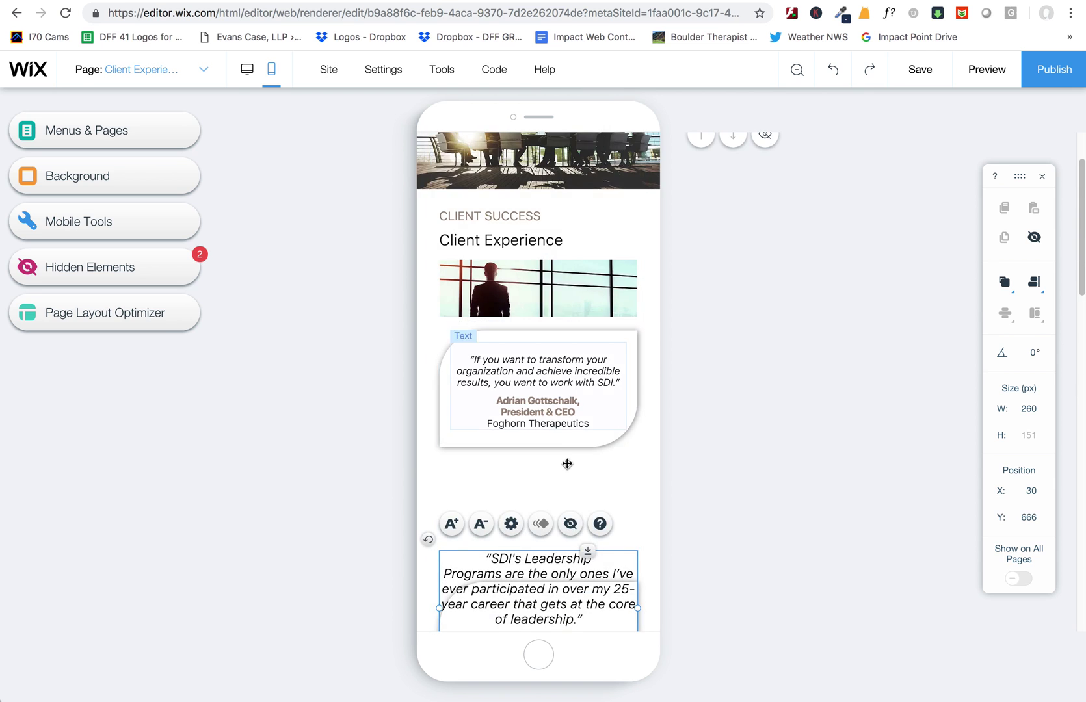
{"action": "left_click", "coordinate": [606, 498]}
{"action": "left_click_drag", "start_coordinate": [593, 588], "coordinate": [579, 493]}
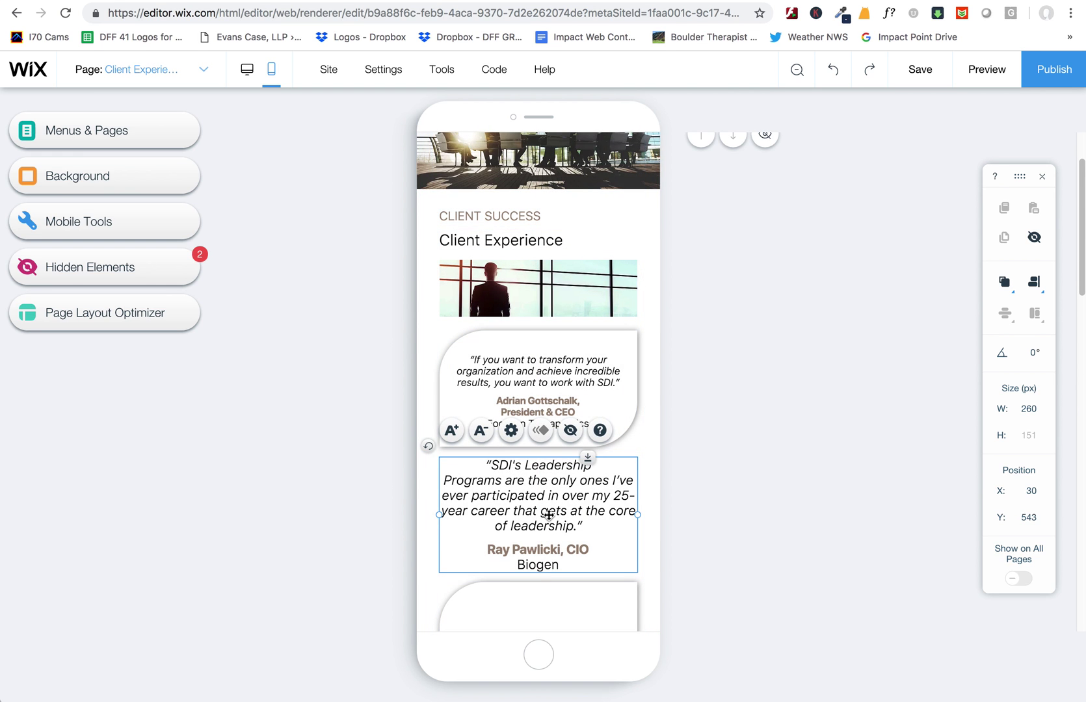
Compare 12 px and 13 px font sizes on the Biogen quote in the mobile layout, settling on 12 px.
{"action": "left_click", "coordinate": [509, 435]}
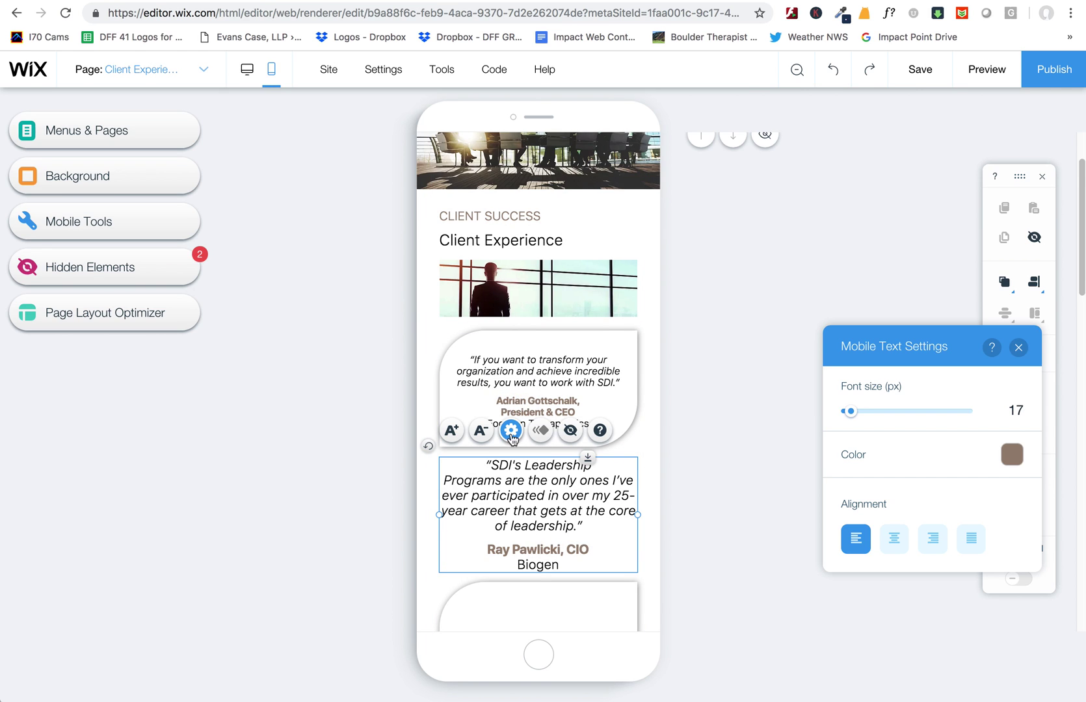
{"action": "left_click", "coordinate": [1012, 416]}
{"action": "key", "text": "BackSpace"}
{"action": "type", "text": "2"}
{"action": "key", "text": "Return"}
{"action": "left_click", "coordinate": [1016, 411]}
{"action": "key", "text": "BackSpace"}
{"action": "type", "text": "3"}
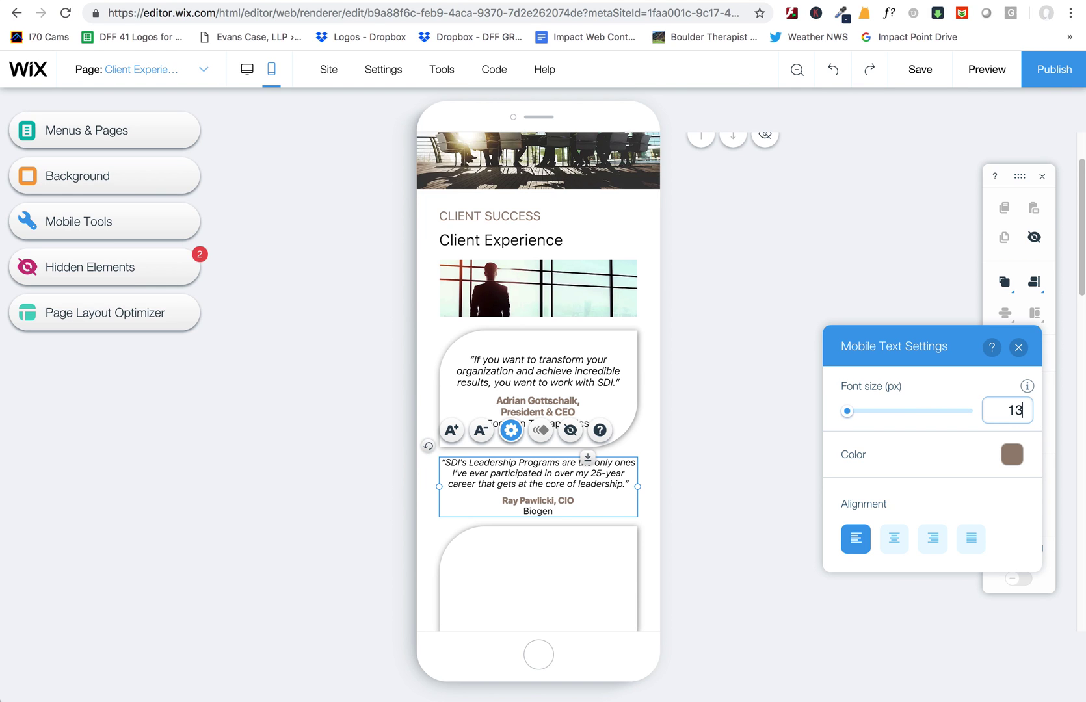
{"action": "key", "text": "Return"}
{"action": "left_click", "coordinate": [1006, 410]}
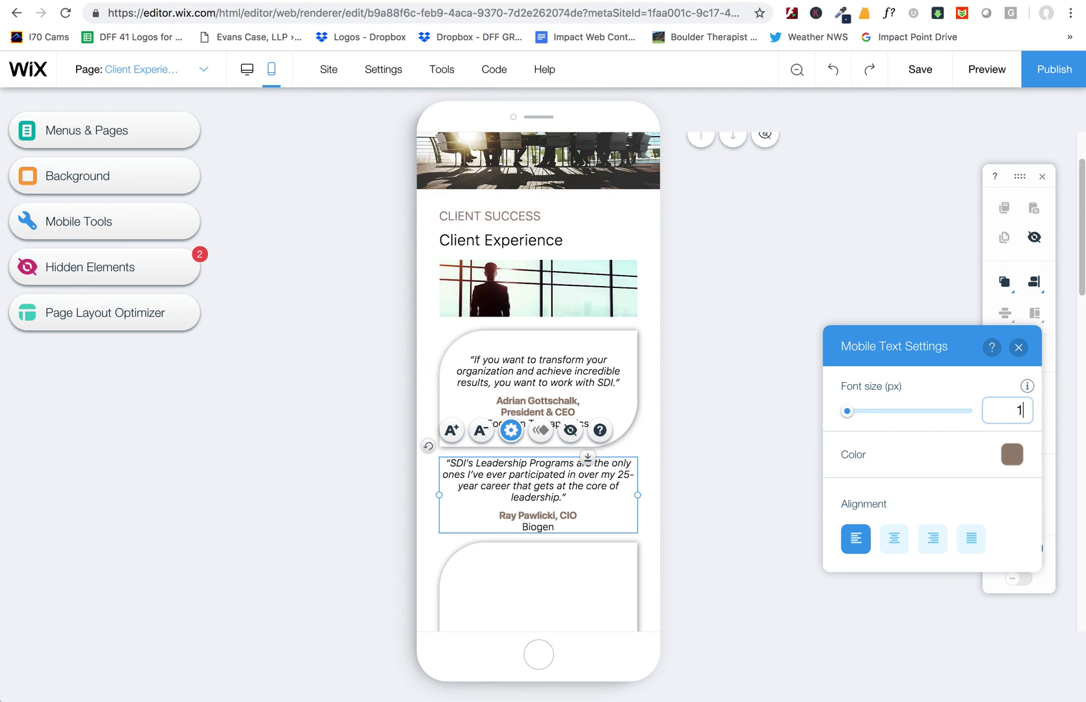
{"action": "type", "text": "2"}
{"action": "key", "text": "Return"}
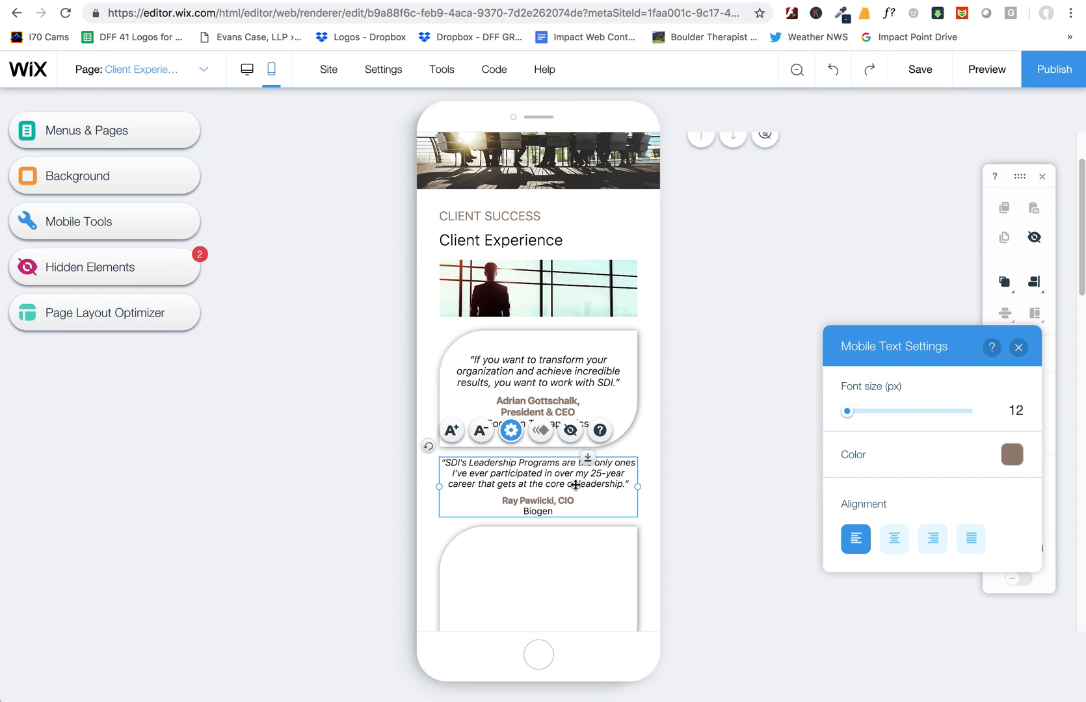
Reduce the Foghorn Therapeutics quote's mobile font size to match the Biogen quote's 12 px.
{"action": "left_click", "coordinate": [555, 383]}
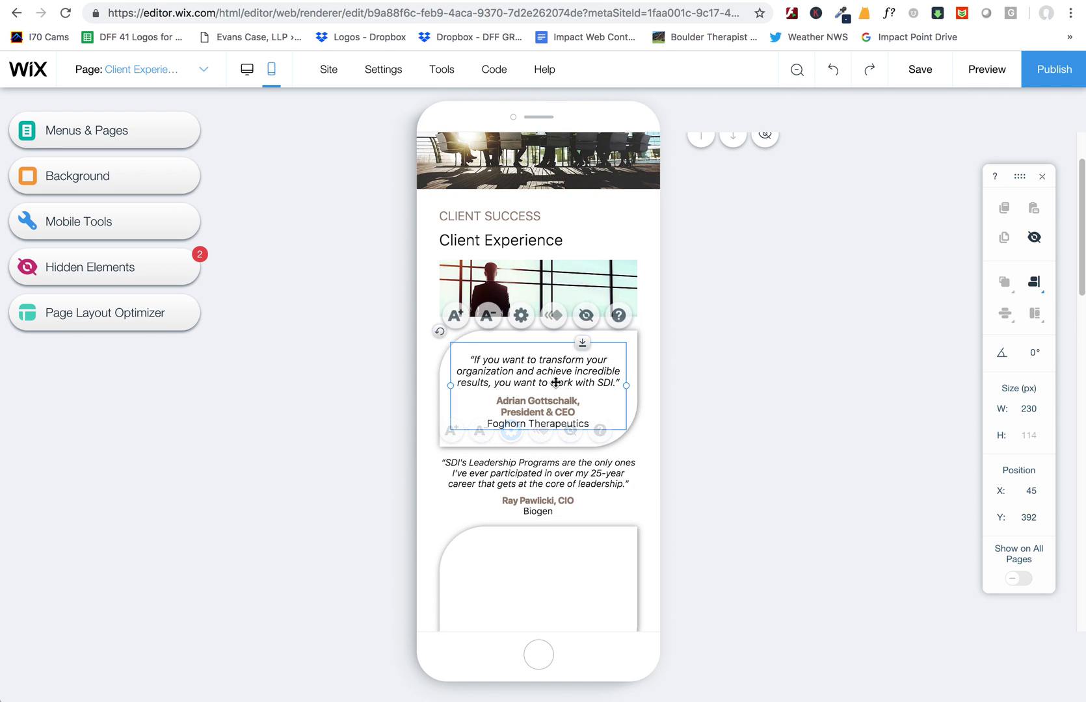
{"action": "left_click", "coordinate": [524, 317]}
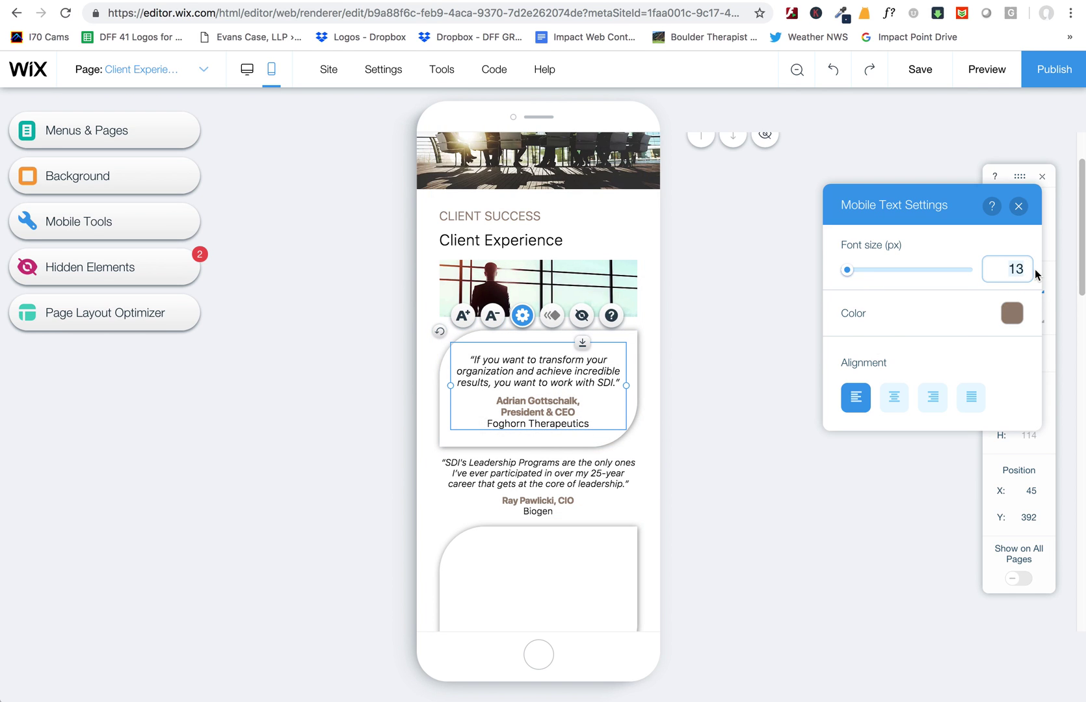
{"action": "key", "text": "Return"}
Narrow the Biogen quote to 211 px wide in the mobile layout and place it at X 54, Y 542.
{"action": "left_click", "coordinate": [527, 498]}
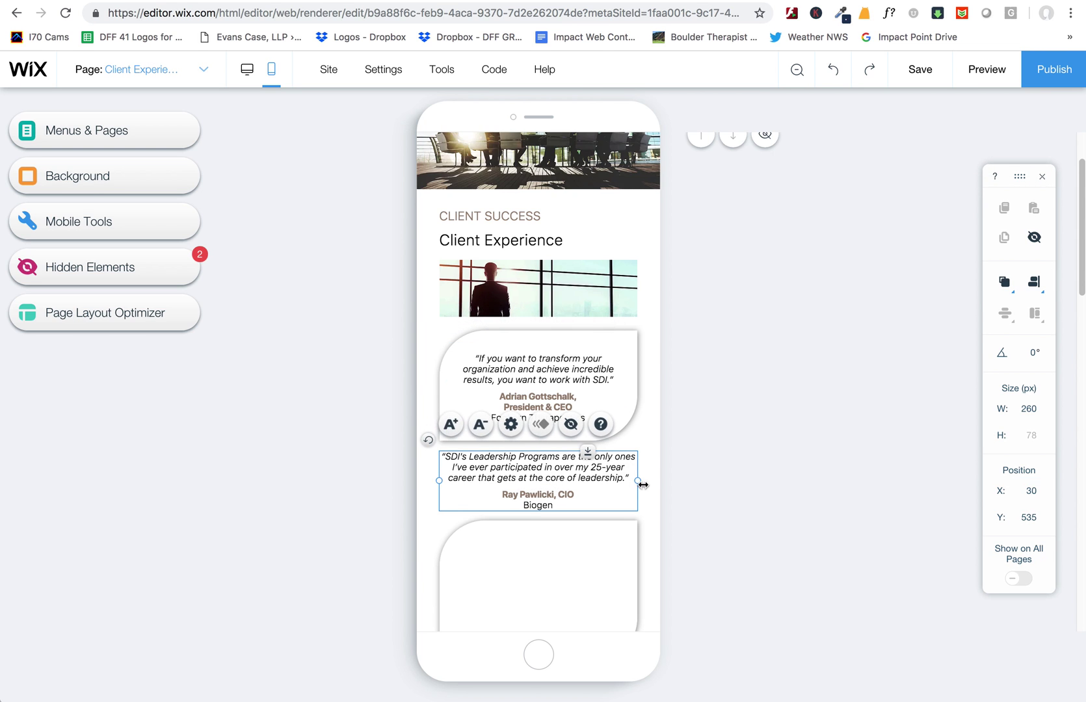
{"action": "left_click_drag", "start_coordinate": [638, 485], "coordinate": [600, 480]}
{"action": "left_click_drag", "start_coordinate": [526, 483], "coordinate": [545, 489]}
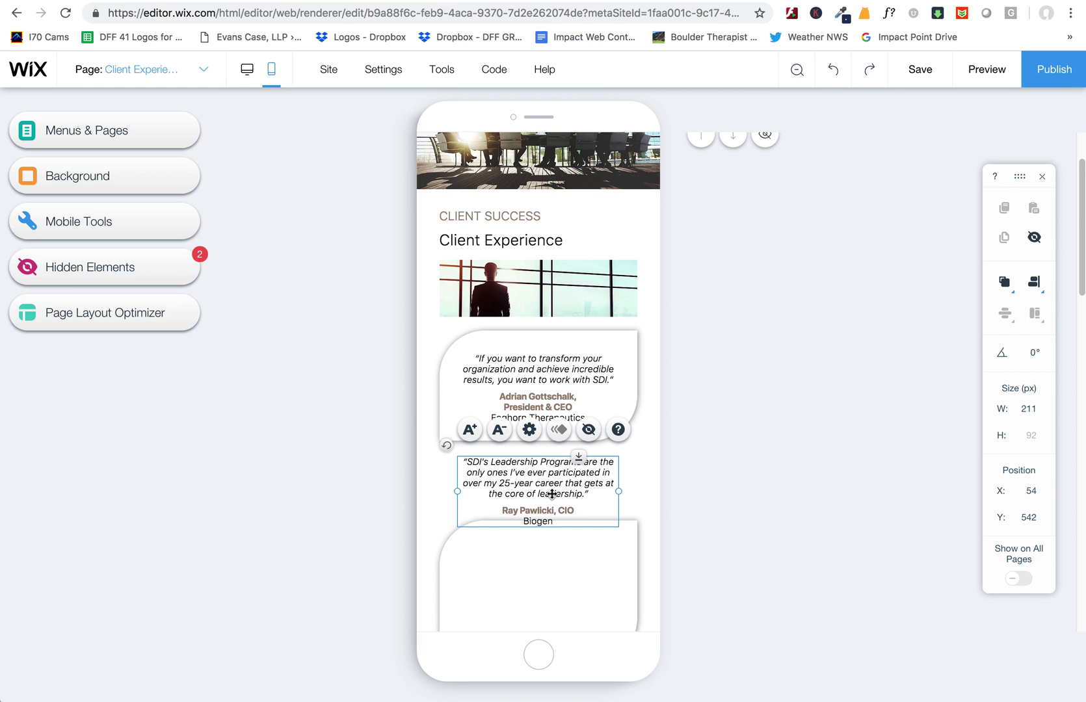
Try a different text color on the mobile Biogen quote, undo the color changes and close the text settings.
{"action": "left_click", "coordinate": [529, 430]}
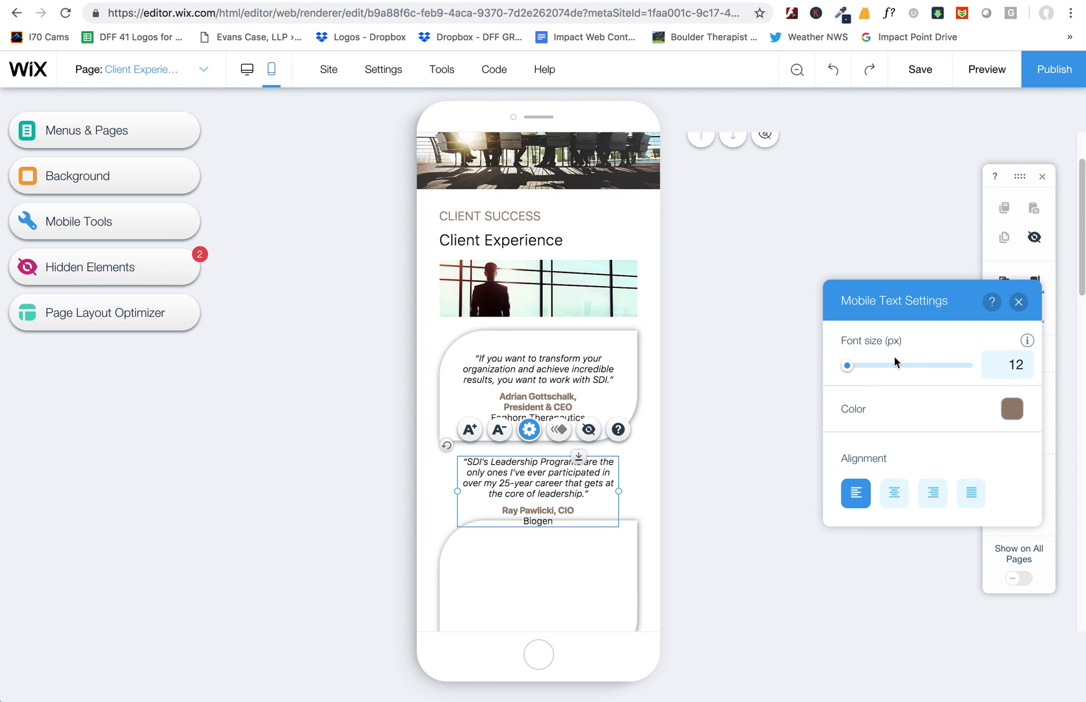
{"action": "left_click", "coordinate": [1012, 410]}
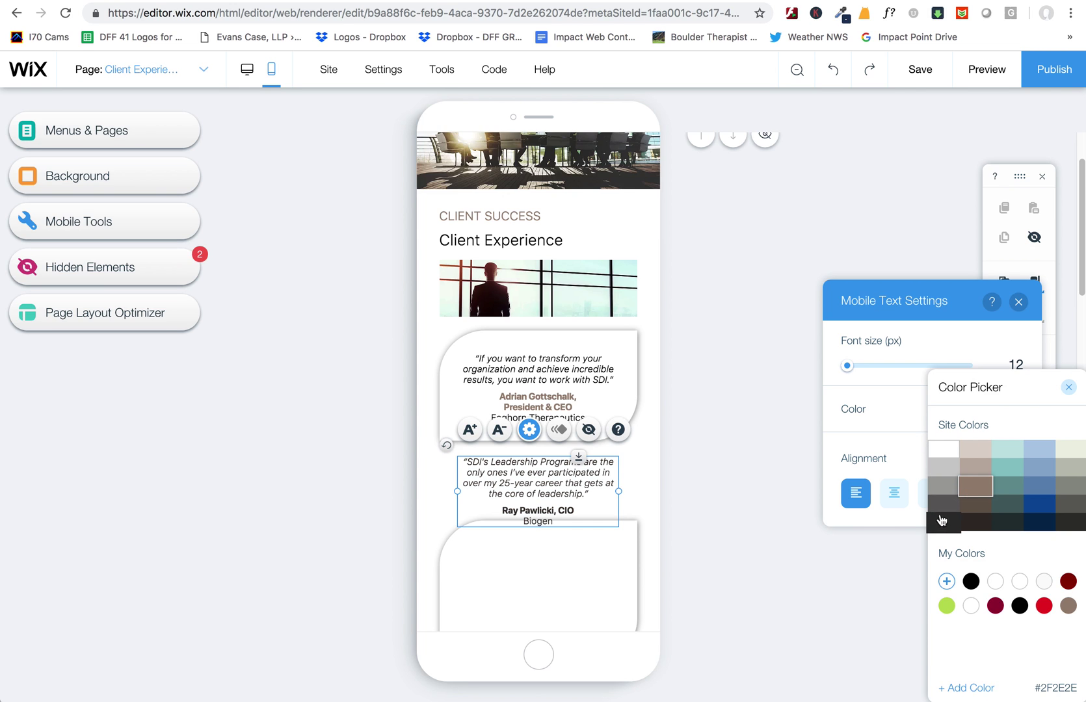
{"action": "left_click", "coordinate": [1067, 388]}
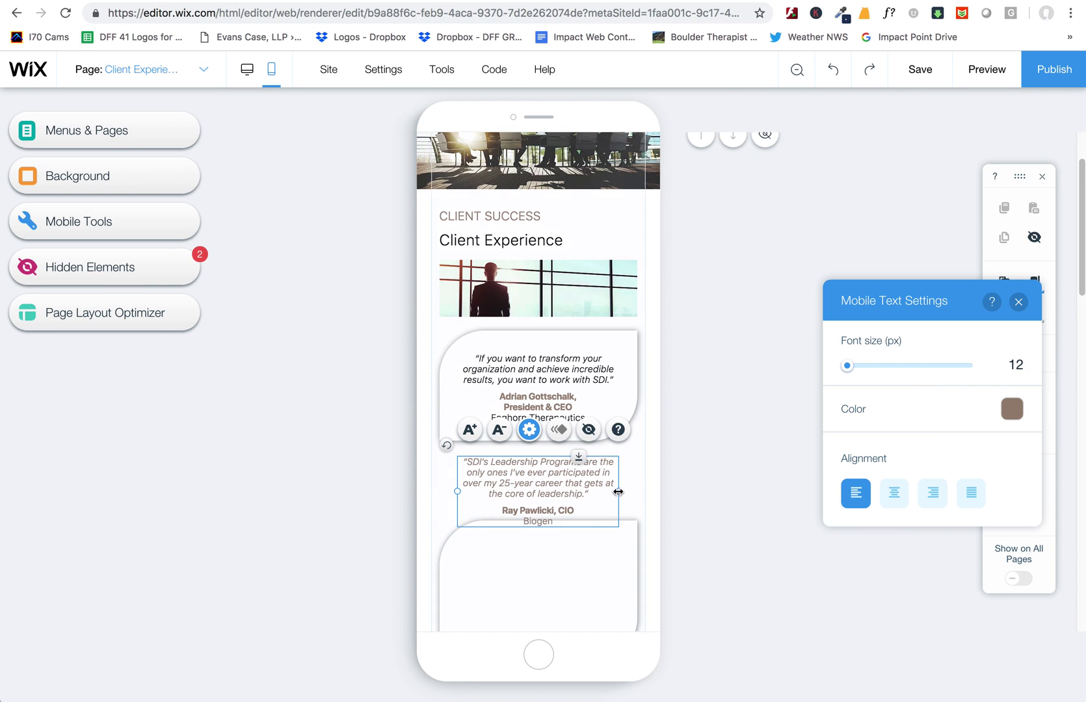
{"action": "left_click", "coordinate": [833, 69]}
{"action": "left_click", "coordinate": [833, 69]}
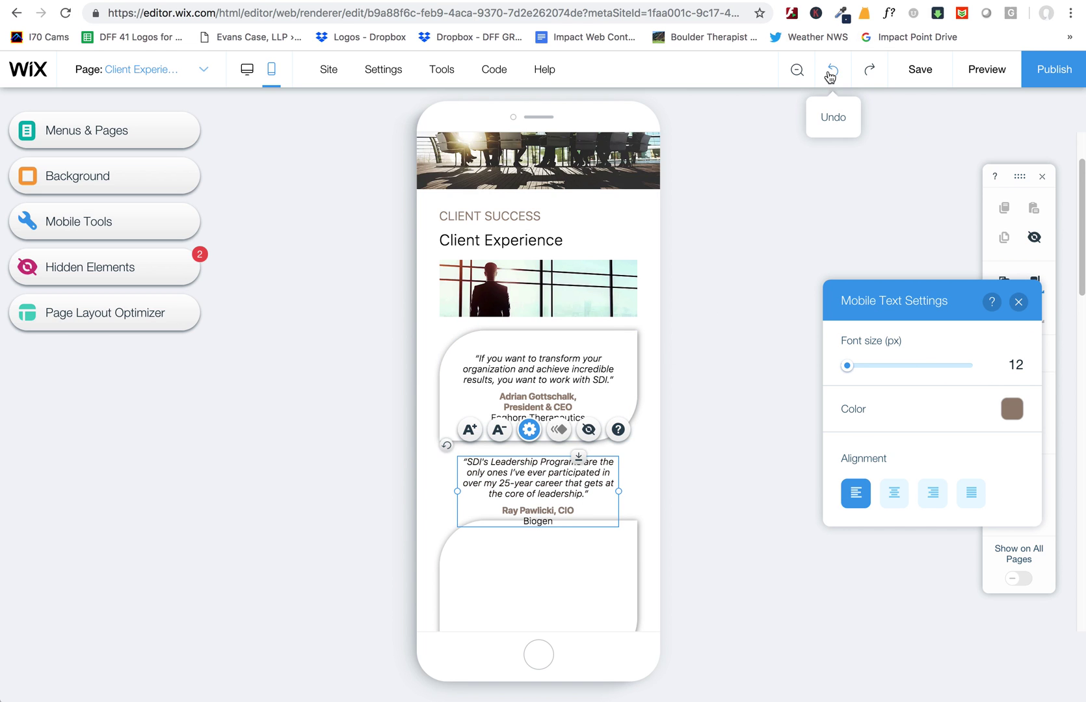
{"action": "left_click", "coordinate": [1018, 302]}
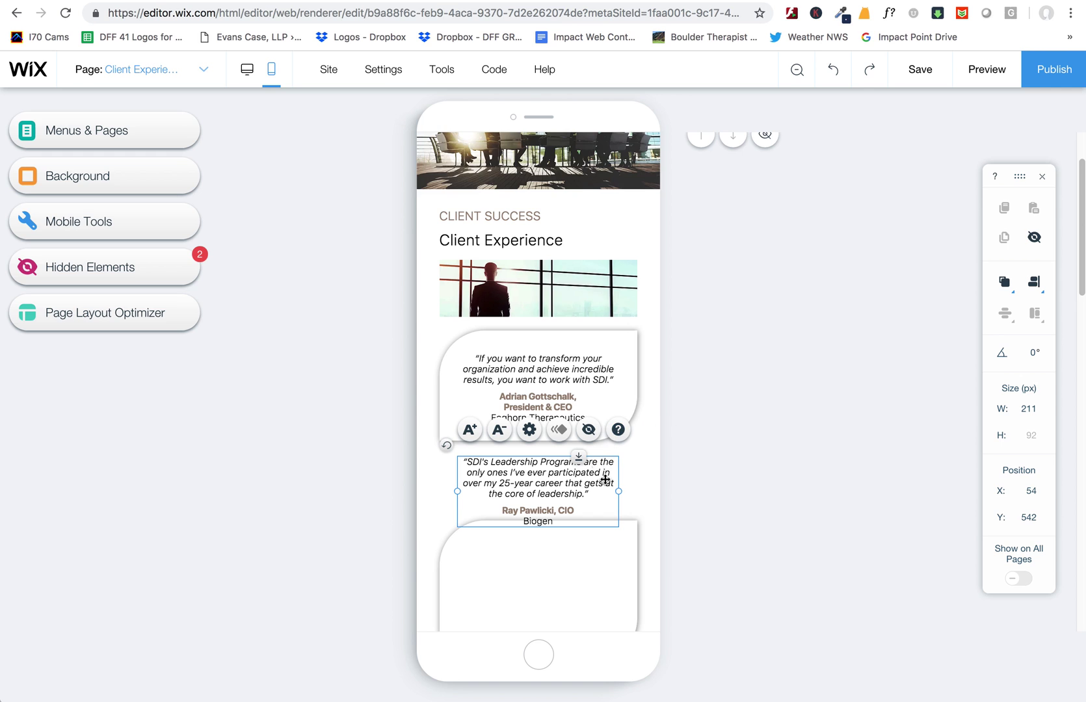
Fit the second mobile box below the Biogen quote and move the right column's combined text into it at X 51, Y 683.
{"action": "left_click", "coordinate": [688, 530]}
{"action": "scroll", "coordinate": [645, 540], "scroll_direction": "down", "scroll_amount": 2}
{"action": "left_click", "coordinate": [585, 493]}
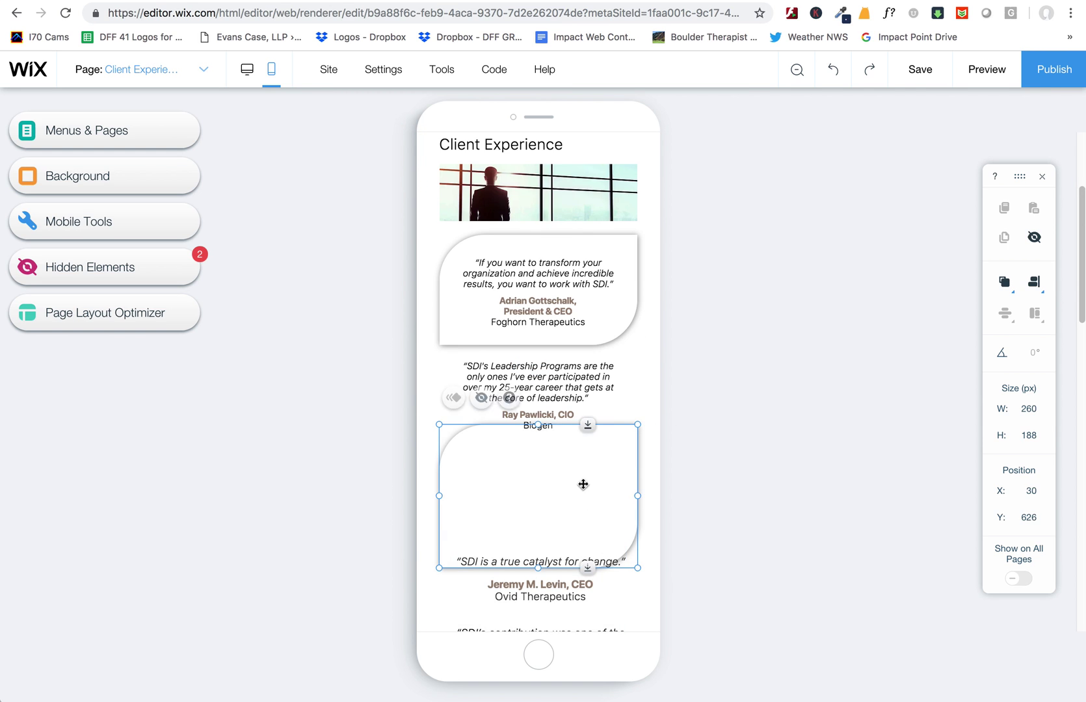
{"action": "mouse_move", "coordinate": [577, 497]}
{"action": "left_mouse_down"}
{"action": "mouse_move", "coordinate": [575, 539]}
{"action": "mouse_move", "coordinate": [576, 520]}
{"action": "left_mouse_up"}
{"action": "left_click_drag", "start_coordinate": [588, 592], "coordinate": [566, 545]}
{"action": "left_click", "coordinate": [567, 585]}
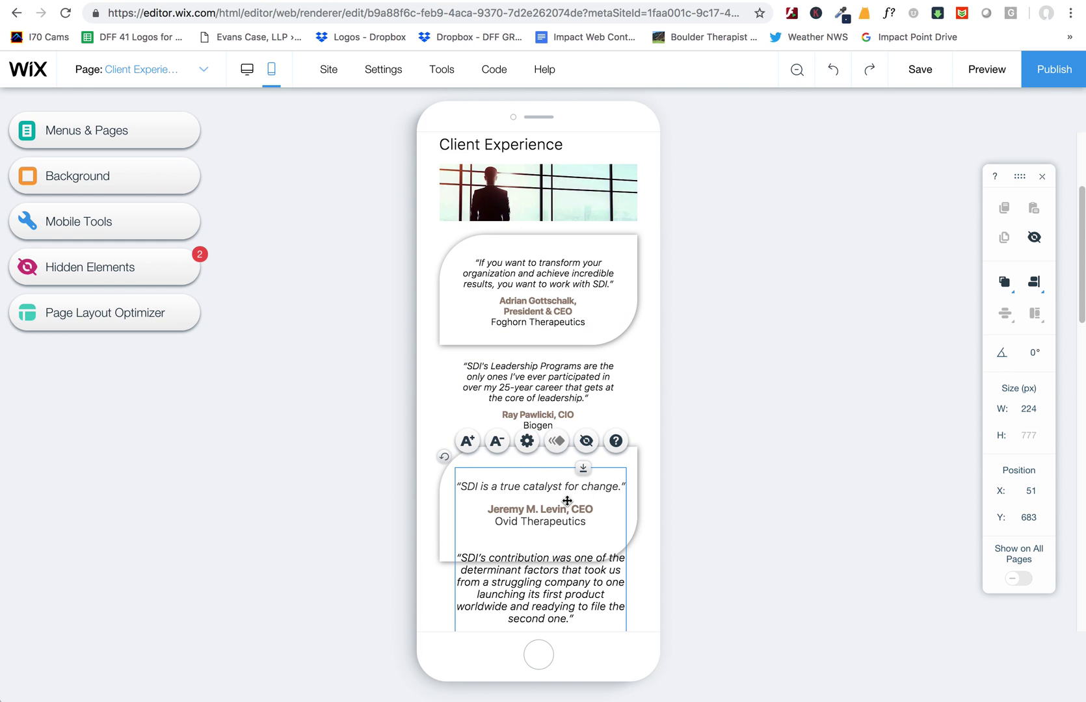
Switch the editor from the mobile layout to the desktop layout.
{"action": "scroll", "coordinate": [610, 342], "scroll_direction": "up", "scroll_amount": 5}
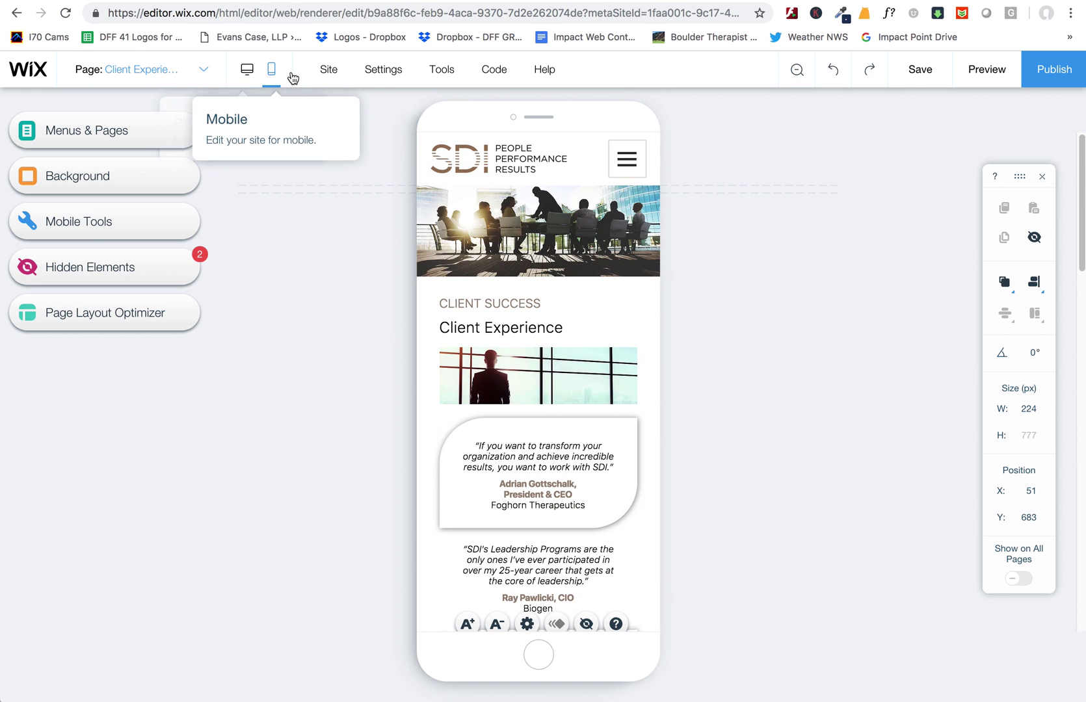
{"action": "left_click", "coordinate": [246, 70]}
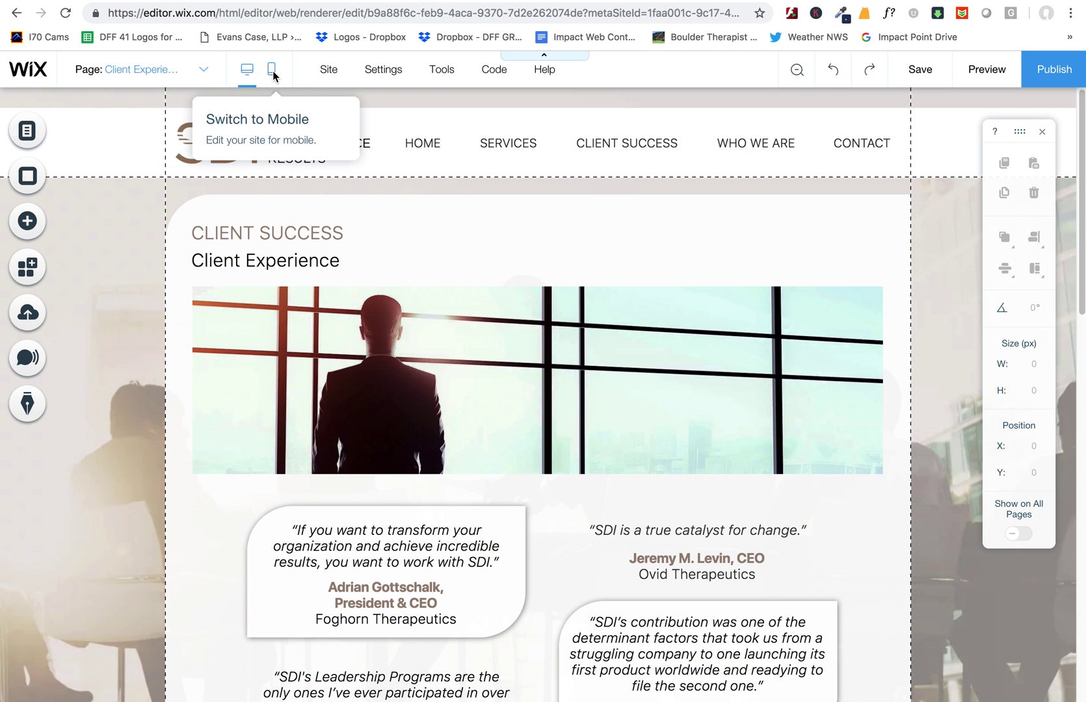
{"action": "left_click", "coordinate": [273, 73]}
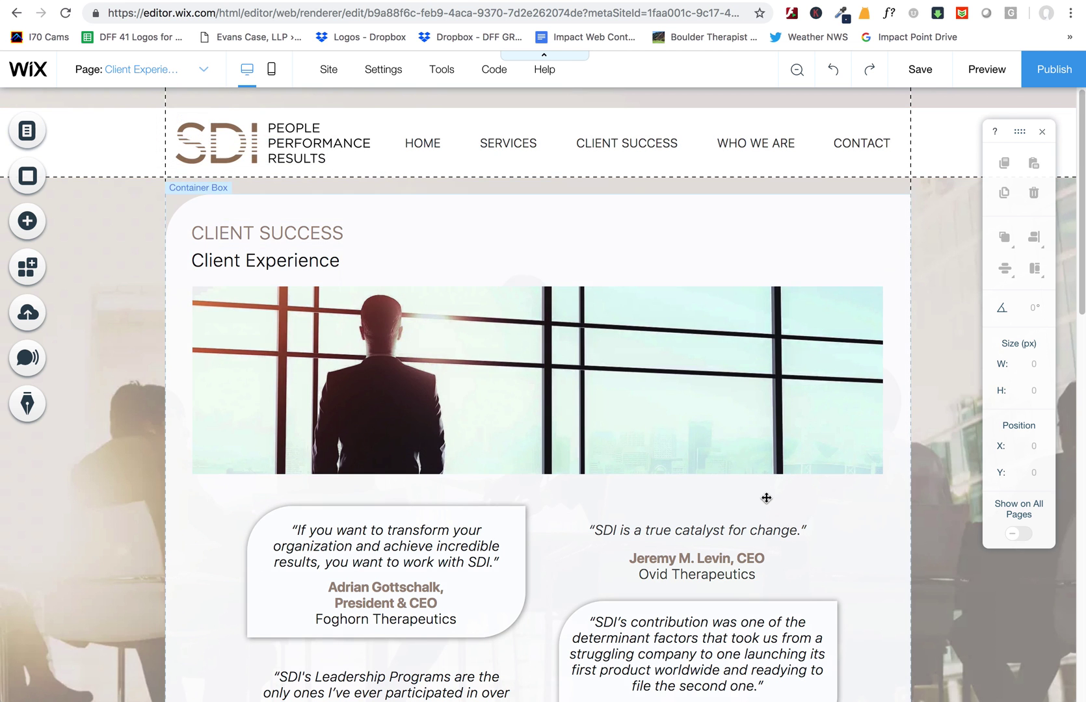
Duplicate the right column's combined testimonial text and trim one copy down to the Ovid Therapeutics quote.
{"action": "scroll", "coordinate": [761, 491], "scroll_direction": "down", "scroll_amount": 2}
{"action": "left_click", "coordinate": [737, 484]}
{"action": "scroll", "coordinate": [737, 488], "scroll_direction": "down", "scroll_amount": 2}
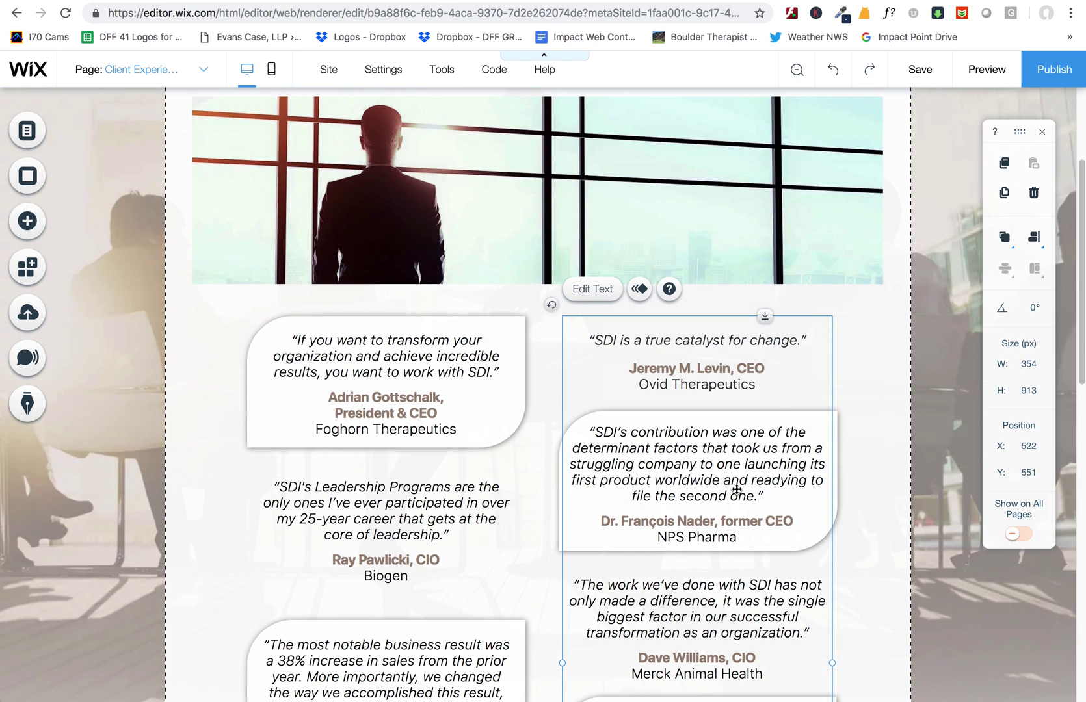
{"action": "left_click_drag", "start_coordinate": [704, 387], "coordinate": [700, 686]}
{"action": "double_click", "coordinate": [611, 437]}
{"action": "key", "text": "BackSpace"}
Move the full right-column text down to X 537, Y 751 and place the separate Ovid Therapeutics quote at the column's top.
{"action": "scroll", "coordinate": [688, 521], "scroll_direction": "up", "scroll_amount": 3}
{"action": "scroll", "coordinate": [688, 522], "scroll_direction": "up", "scroll_amount": 5}
{"action": "left_click", "coordinate": [708, 513]}
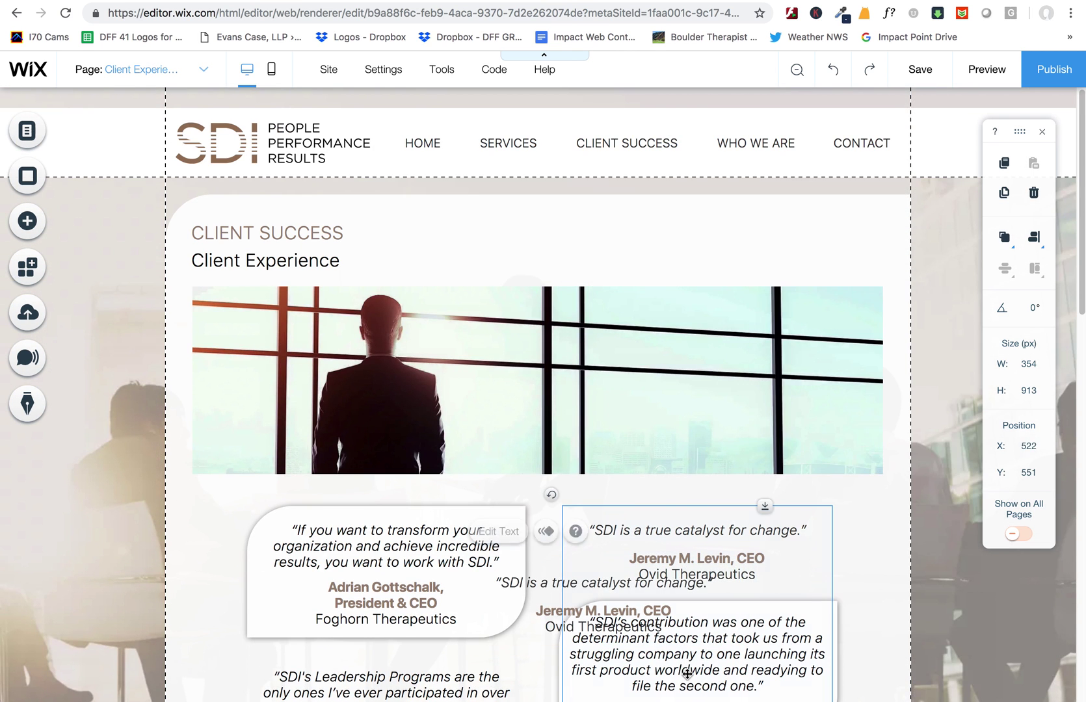
{"action": "mouse_move", "coordinate": [708, 514]}
{"action": "left_mouse_down"}
{"action": "mouse_move", "coordinate": [710, 565]}
{"action": "mouse_move", "coordinate": [714, 508]}
{"action": "left_mouse_up"}
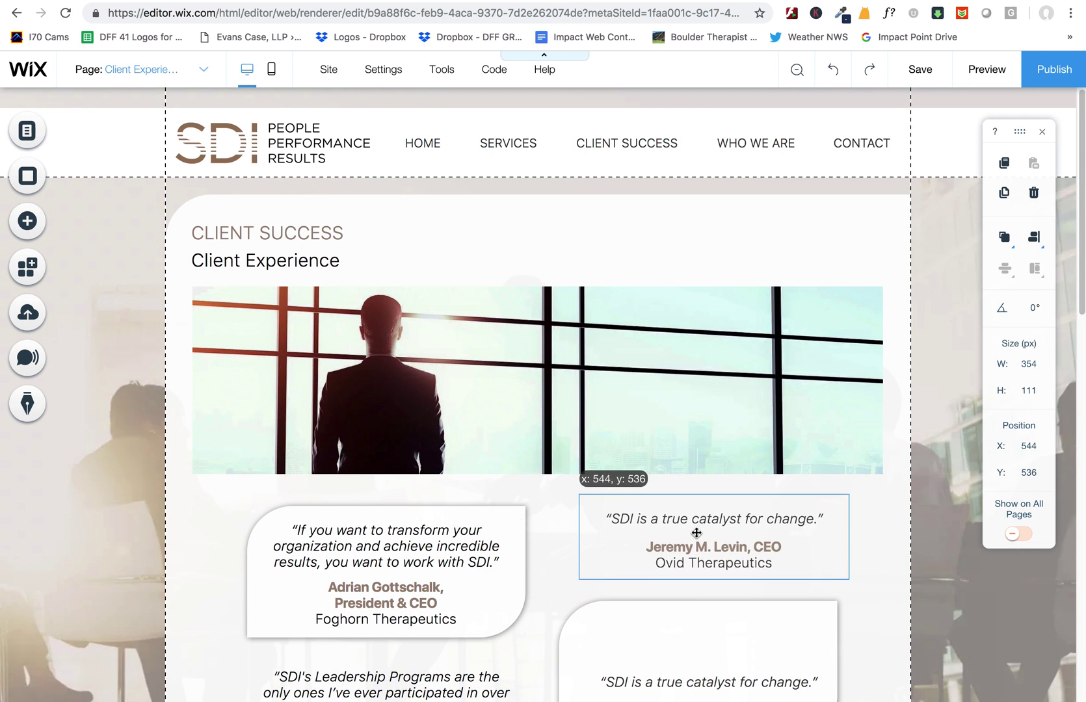
Delete the Ovid Therapeutics testimonial and its leftover blank lines from the combined right-column text.
{"action": "scroll", "coordinate": [706, 636], "scroll_direction": "down", "scroll_amount": 3}
{"action": "left_click", "coordinate": [719, 524]}
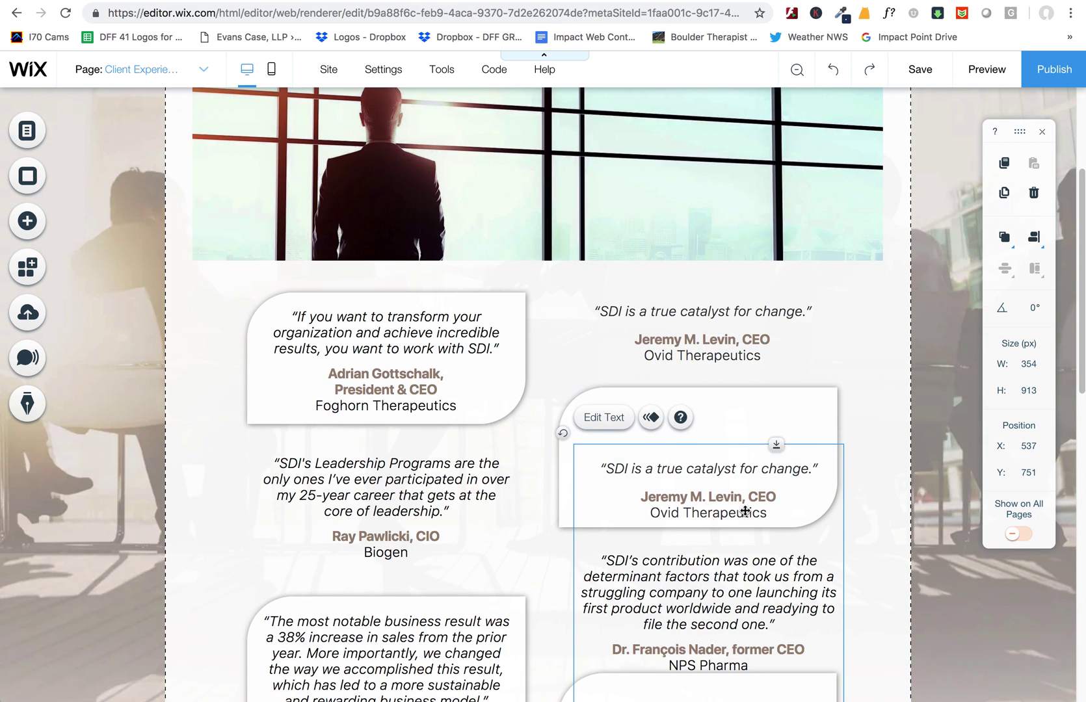
{"action": "double_click", "coordinate": [798, 520]}
{"action": "left_click_drag", "start_coordinate": [798, 520], "coordinate": [620, 448]}
{"action": "key", "text": "BackSpace"}
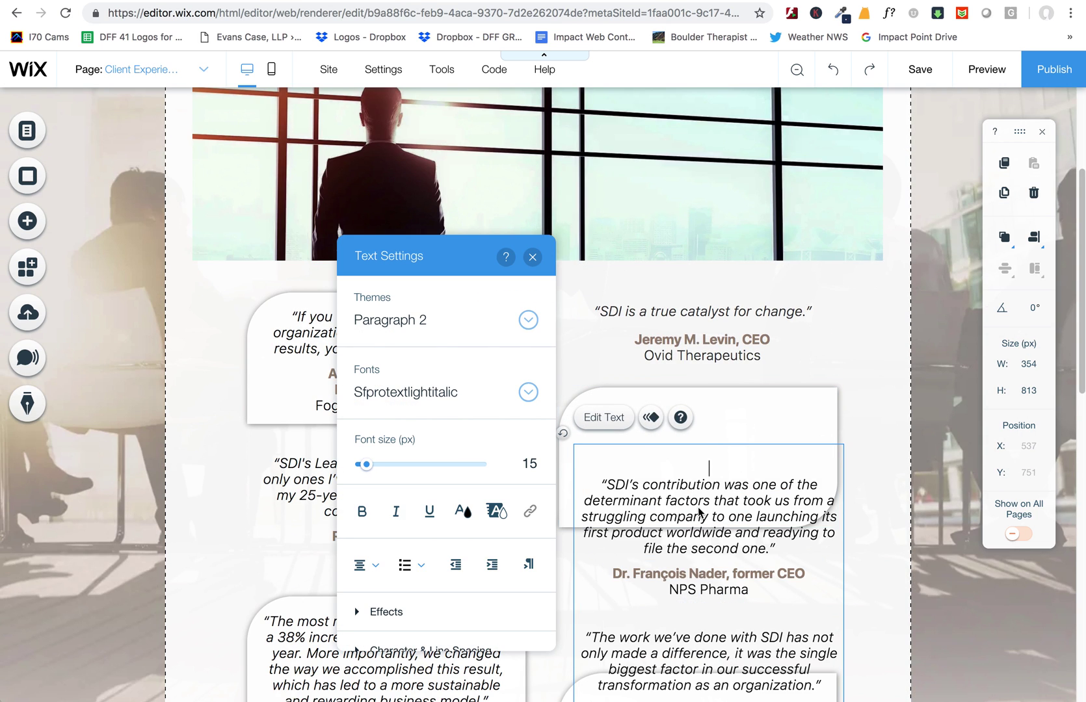
{"action": "left_click", "coordinate": [583, 482]}
{"action": "key", "text": "BackSpace"}
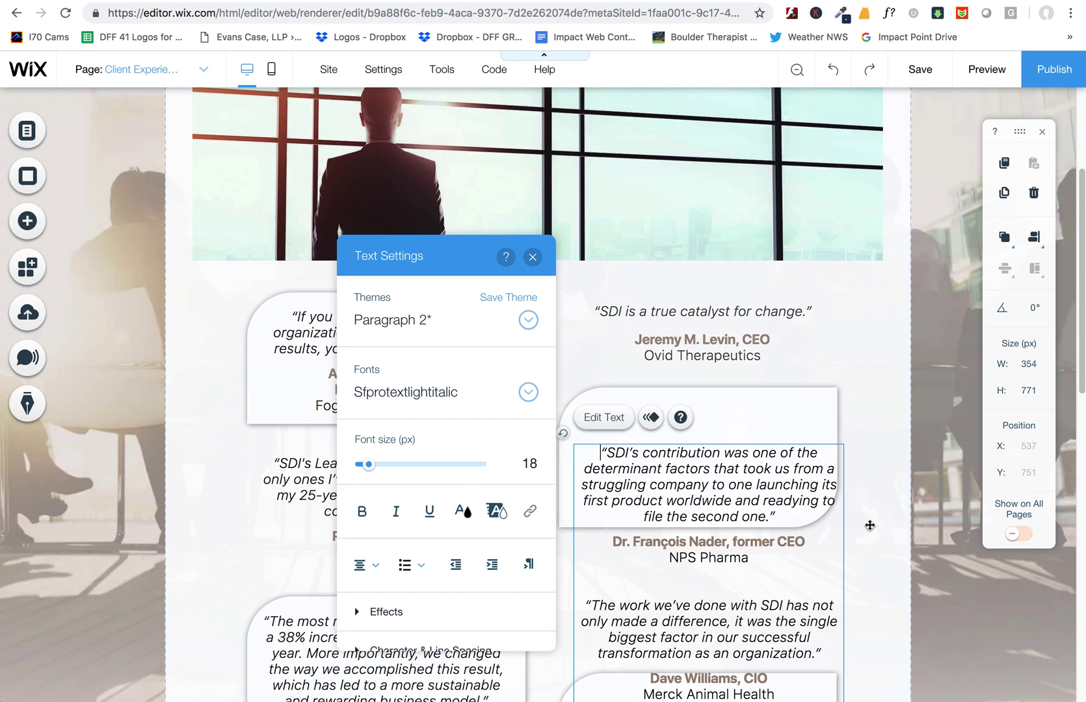
Move the remaining right-column text up to X 528, Y 710 so the NPS Pharma quote sits in its box.
{"action": "left_click", "coordinate": [762, 556]}
{"action": "left_click", "coordinate": [892, 548]}
{"action": "left_click_drag", "start_coordinate": [692, 538], "coordinate": [685, 506]}
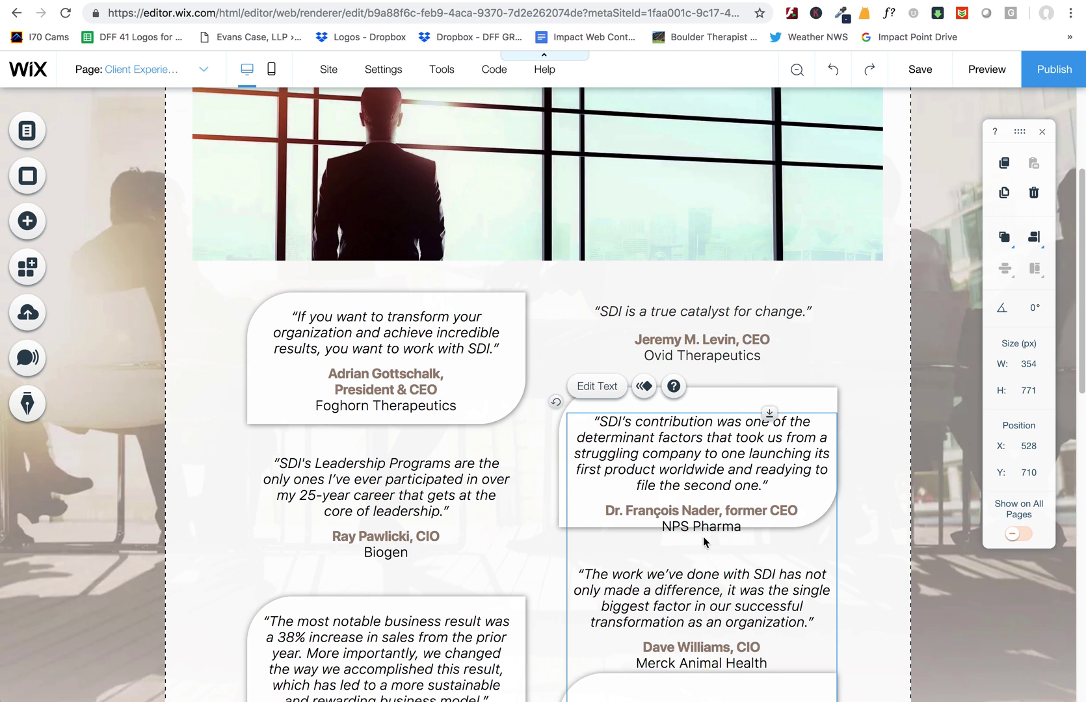
Move the Fortune 50 Company box up to Y 933 and the World Wide Procurement quote up to Y 1195.
{"action": "left_click", "coordinate": [403, 596]}
{"action": "left_click_drag", "start_coordinate": [456, 596], "coordinate": [453, 580]}
{"action": "scroll", "coordinate": [445, 586], "scroll_direction": "down", "scroll_amount": 3}
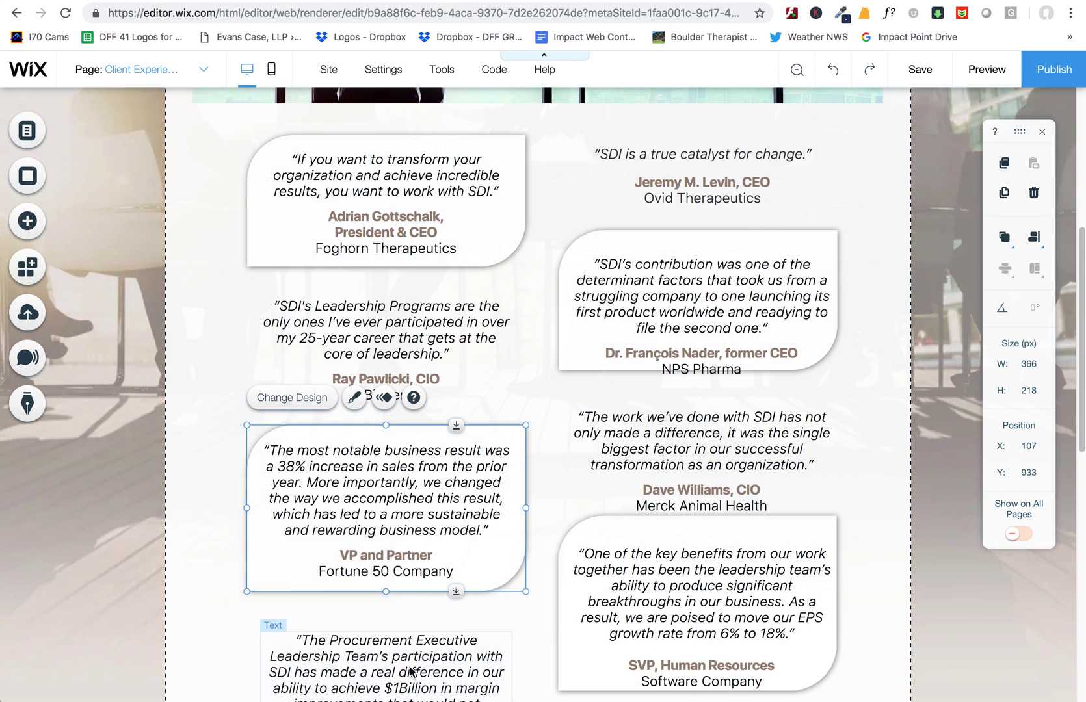
{"action": "left_click", "coordinate": [447, 650]}
{"action": "scroll", "coordinate": [458, 665], "scroll_direction": "down", "scroll_amount": 2}
{"action": "scroll", "coordinate": [457, 664], "scroll_direction": "down", "scroll_amount": 3}
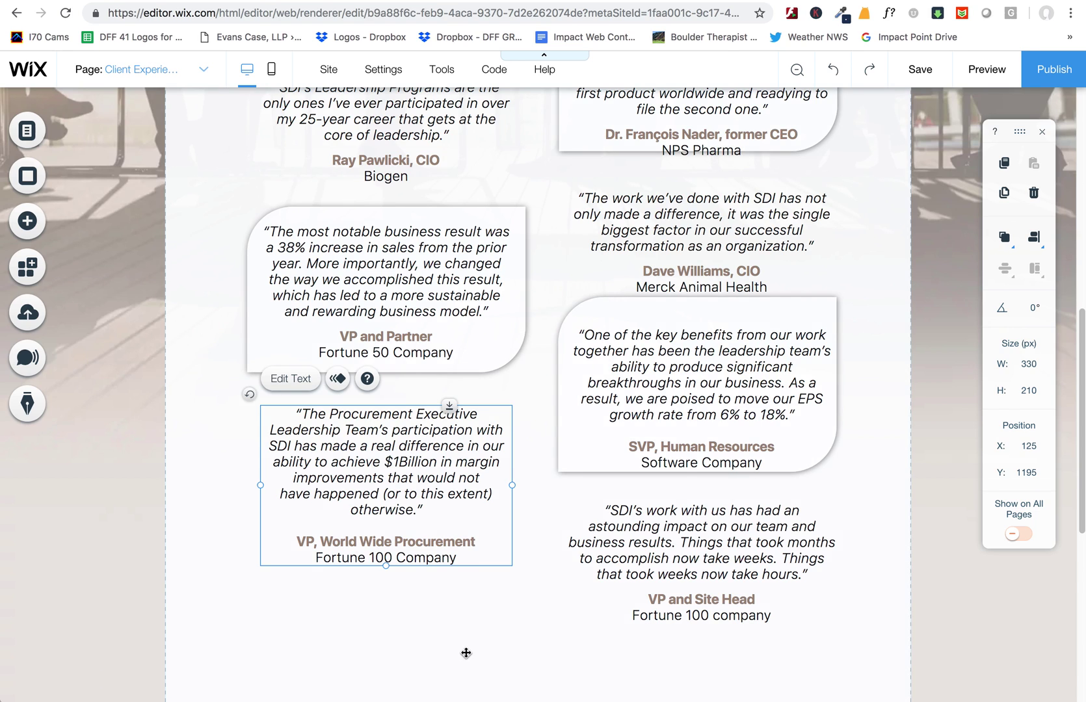
Duplicate the World Wide Procurement quote and place the copy below the original at X 125, Y 1490.
{"action": "left_click", "coordinate": [746, 543]}
{"action": "left_click", "coordinate": [451, 465]}
{"action": "right_click", "coordinate": [440, 463]}
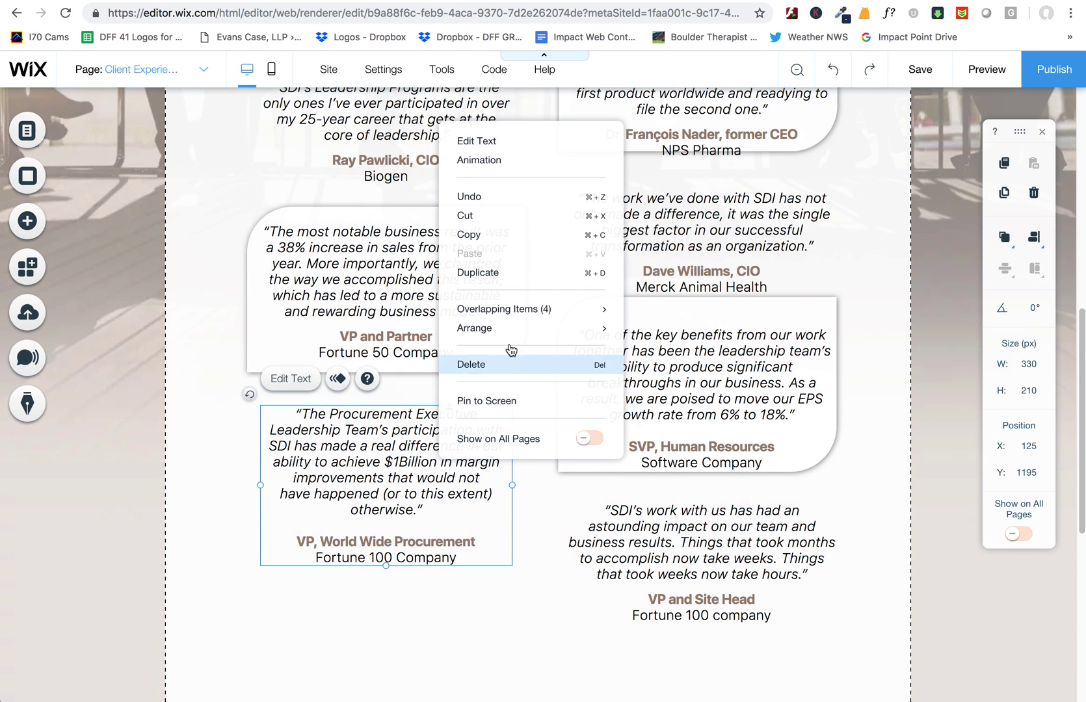
{"action": "left_click", "coordinate": [499, 277]}
{"action": "left_click_drag", "start_coordinate": [403, 438], "coordinate": [265, 515]}
Replace the quotation in the duplicated World Wide Procurement testimonial with "as desired" in quotation marks.
{"action": "double_click", "coordinate": [390, 594]}
{"action": "type", "text": "\""}
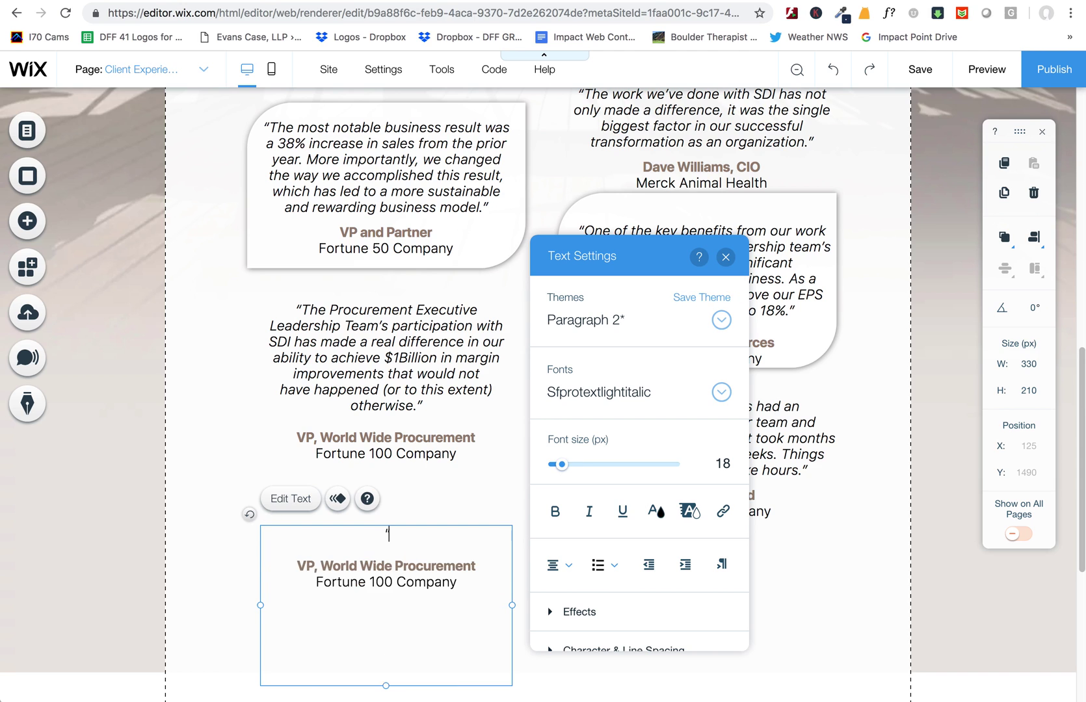
{"action": "type", "text": "as desired\""}
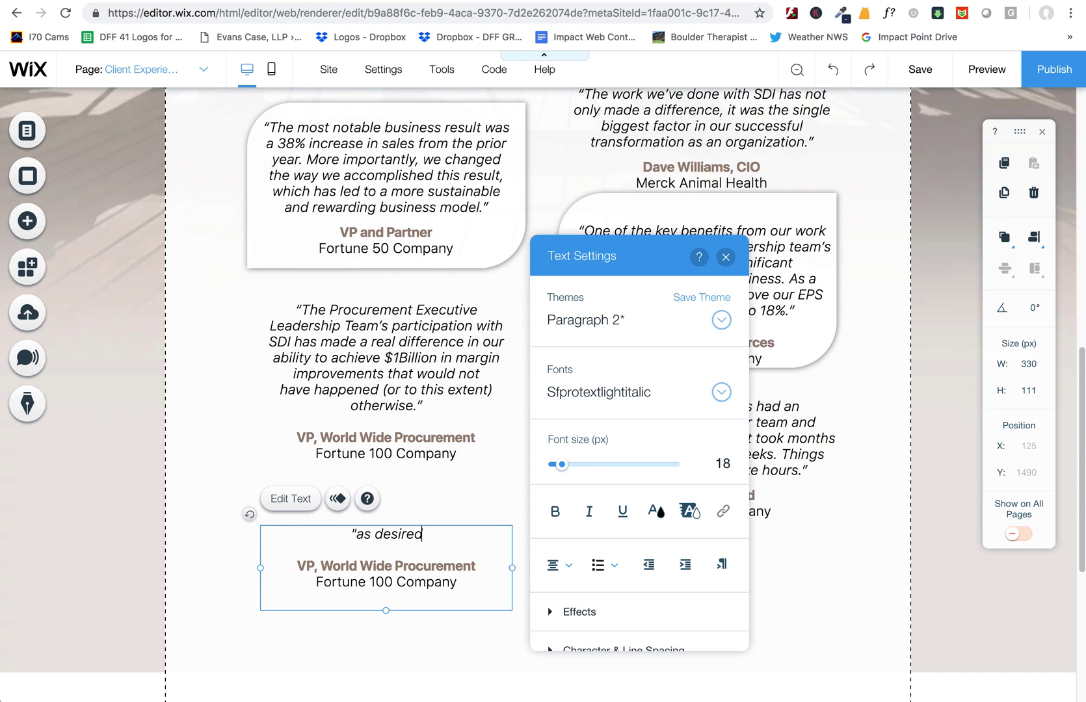
Duplicate the Fortune 50 Company box and place the copy over the "as desired" testimonial at X 107, Y 1429.
{"action": "left_click", "coordinate": [253, 205]}
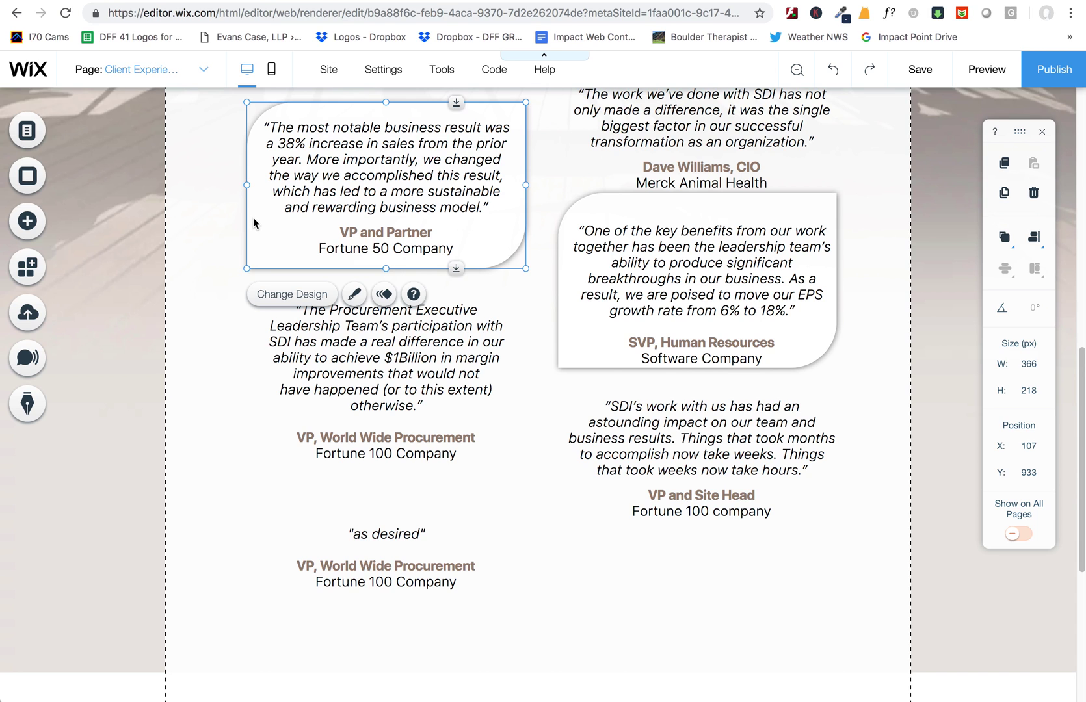
{"action": "right_click", "coordinate": [249, 224]}
{"action": "left_click", "coordinate": [284, 338]}
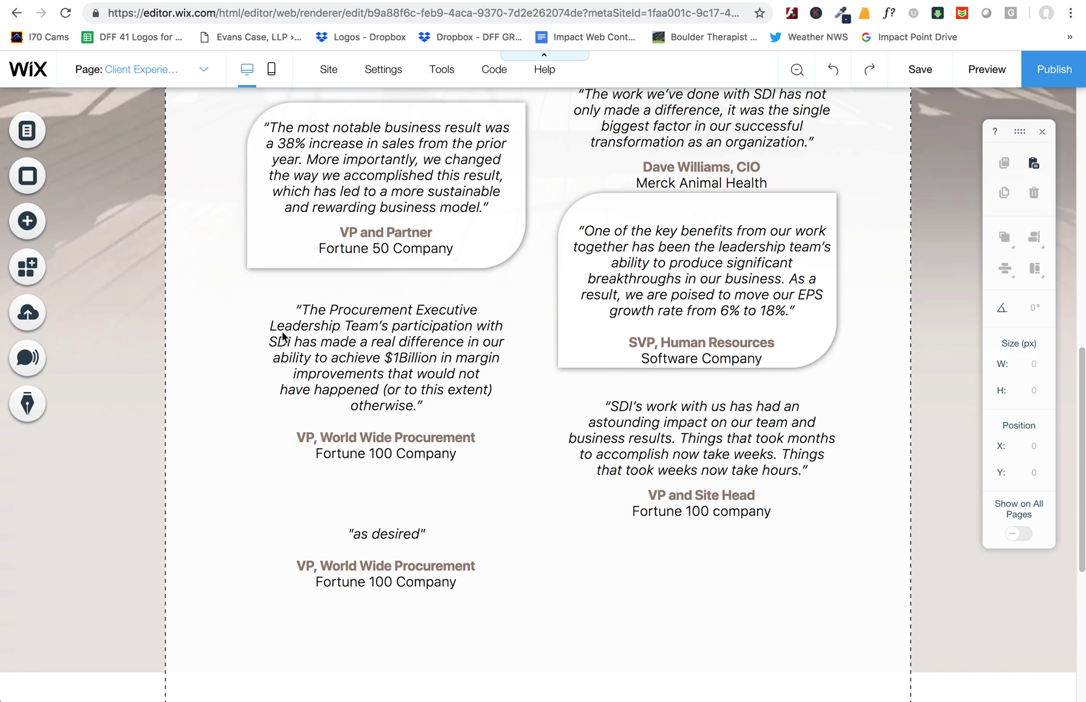
{"action": "key", "text": "super+v"}
{"action": "left_click", "coordinate": [258, 229]}
{"action": "right_click", "coordinate": [258, 234]}
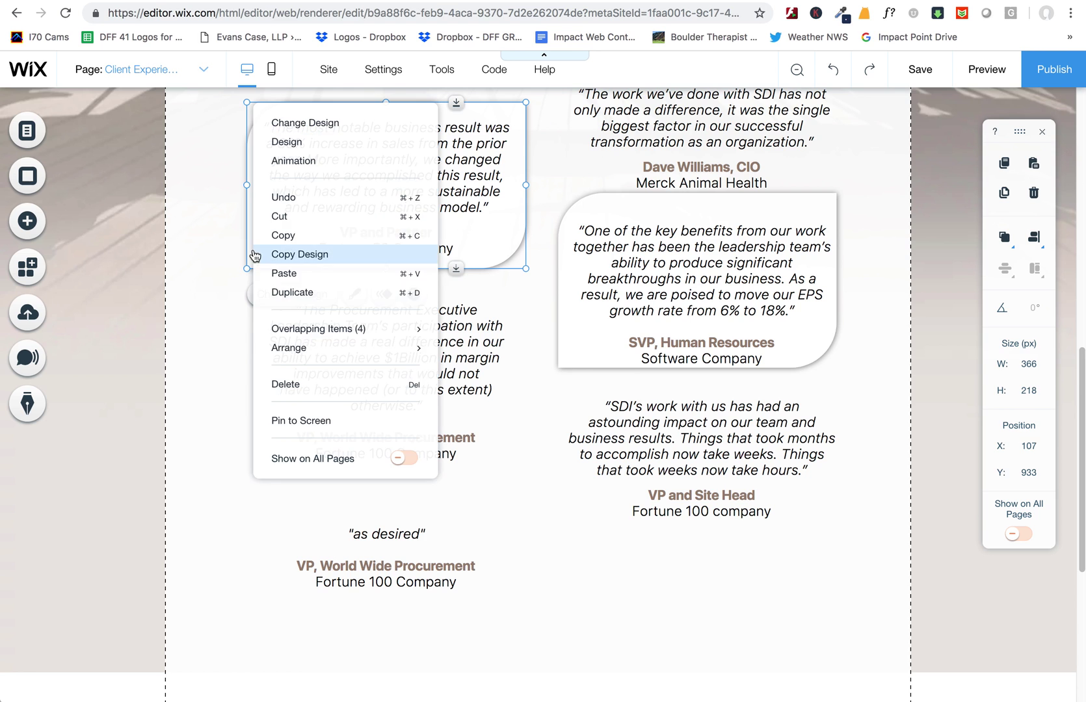
{"action": "left_click", "coordinate": [289, 293]}
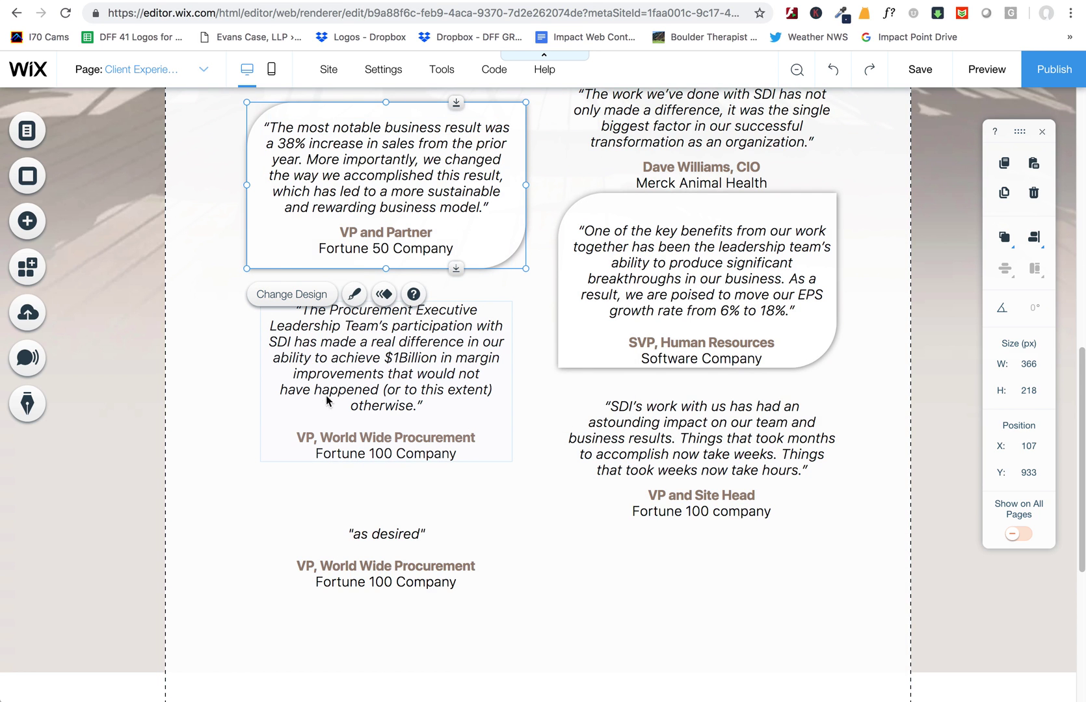
{"action": "left_click_drag", "start_coordinate": [290, 234], "coordinate": [244, 511]}
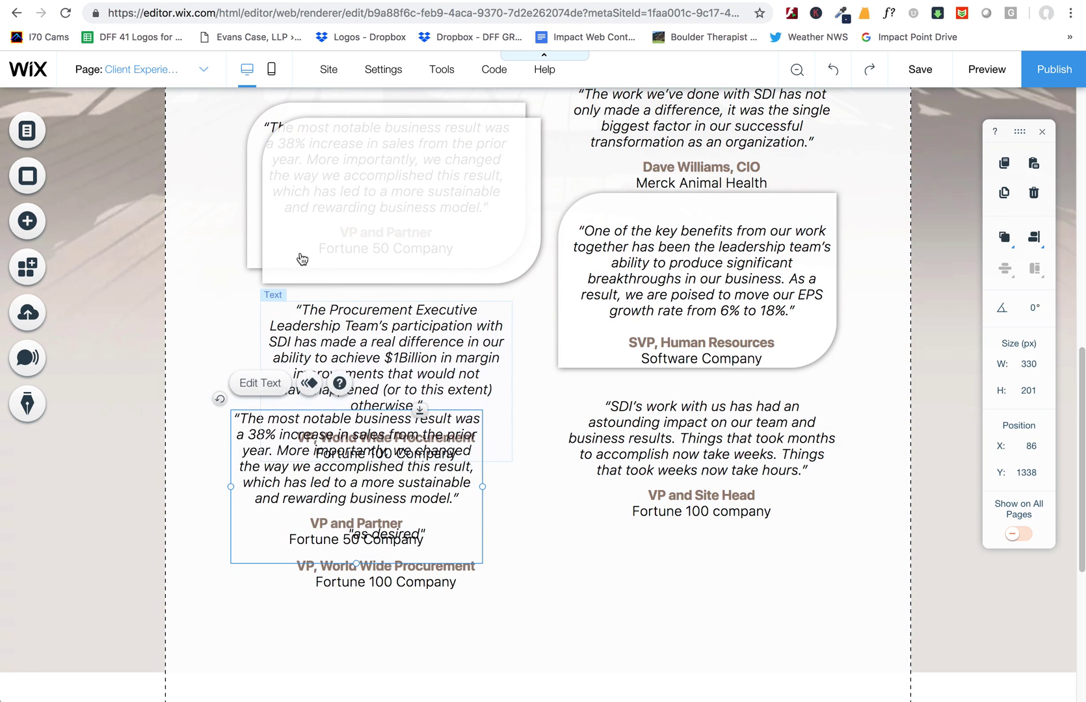
{"action": "key", "text": "super+z"}
{"action": "left_click", "coordinate": [268, 265]}
{"action": "left_click_drag", "start_coordinate": [266, 267], "coordinate": [275, 584]}
Delete the copied quote from the duplicated box and reduce the box's height to 206 px.
{"action": "left_click", "coordinate": [326, 506]}
{"action": "key", "text": "Delete"}
{"action": "mouse_move", "coordinate": [455, 645]}
{"action": "left_mouse_down"}
{"action": "mouse_move", "coordinate": [452, 625]}
{"action": "mouse_move", "coordinate": [456, 636]}
{"action": "left_mouse_up"}
Send the duplicated box to the back, behind the "as desired" text, and shift the box and text slightly down.
{"action": "right_click", "coordinate": [444, 579]}
{"action": "mouse_move", "coordinate": [507, 444]}
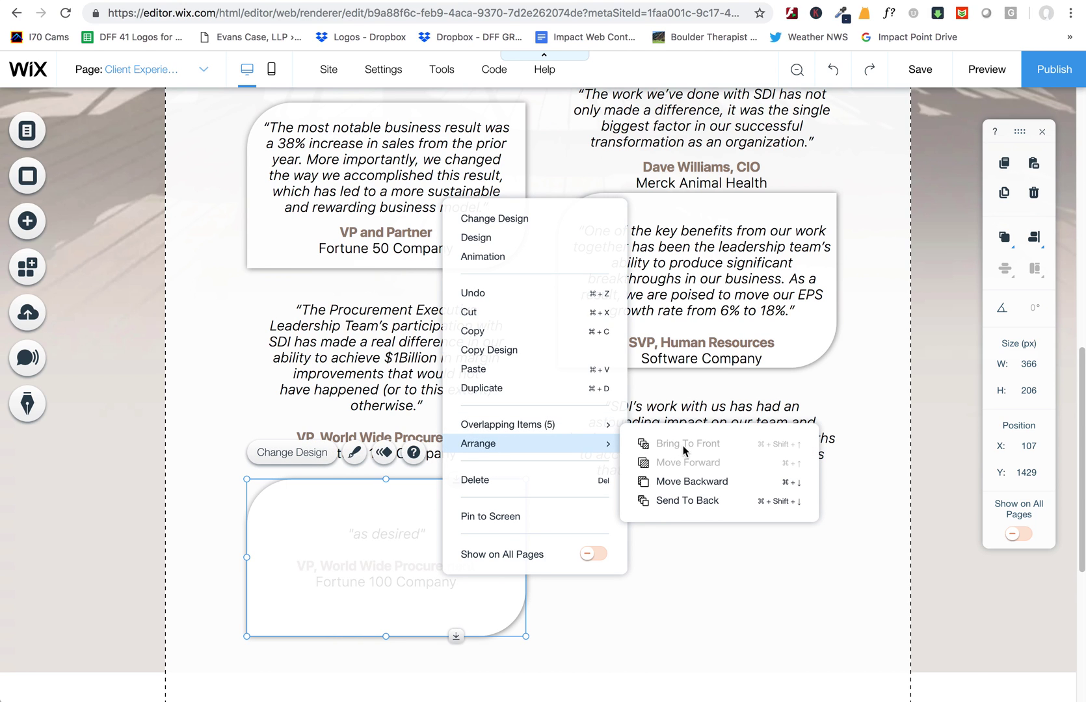
{"action": "left_click", "coordinate": [331, 606]}
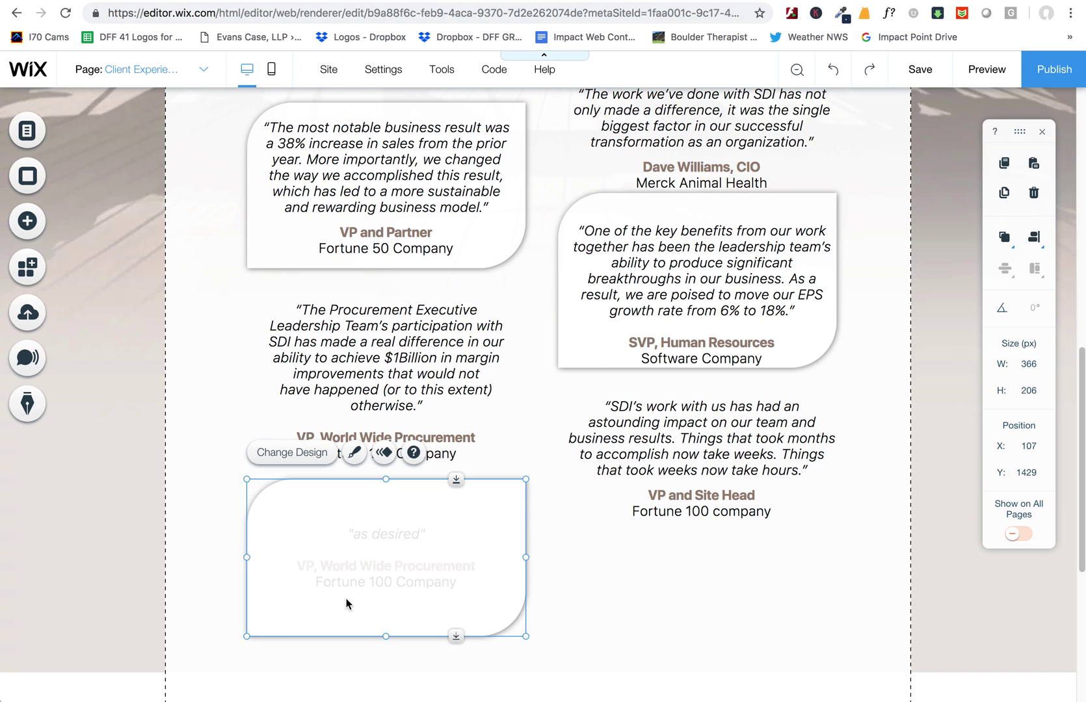
{"action": "right_click", "coordinate": [346, 603]}
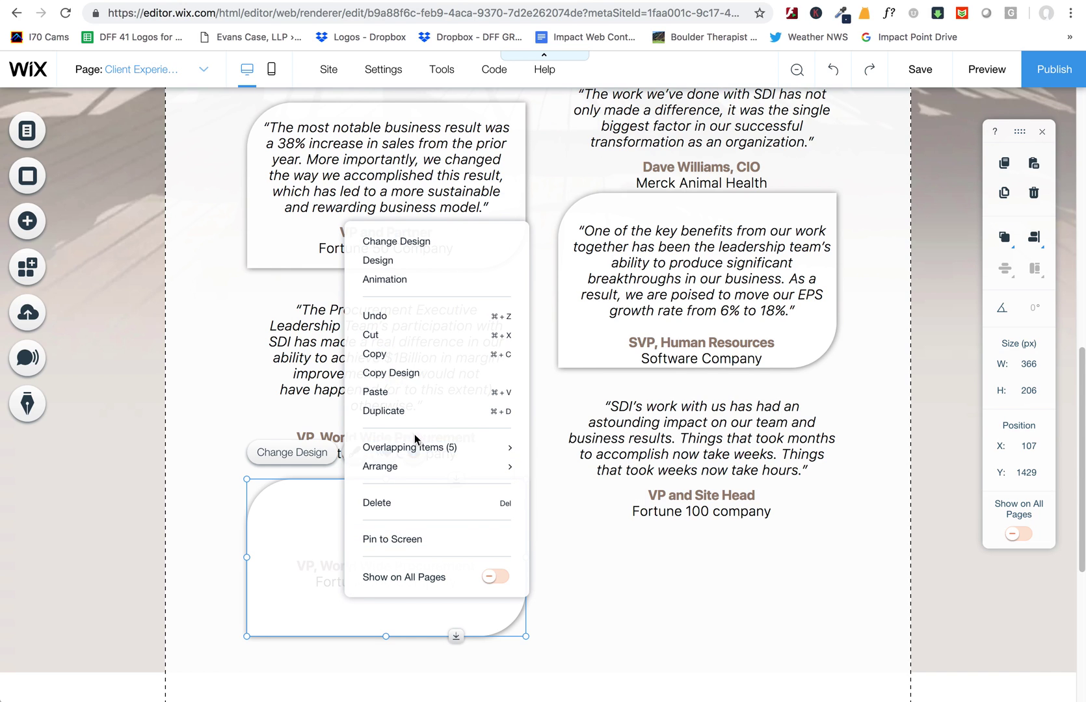
{"action": "mouse_move", "coordinate": [412, 448]}
{"action": "mouse_move", "coordinate": [398, 468]}
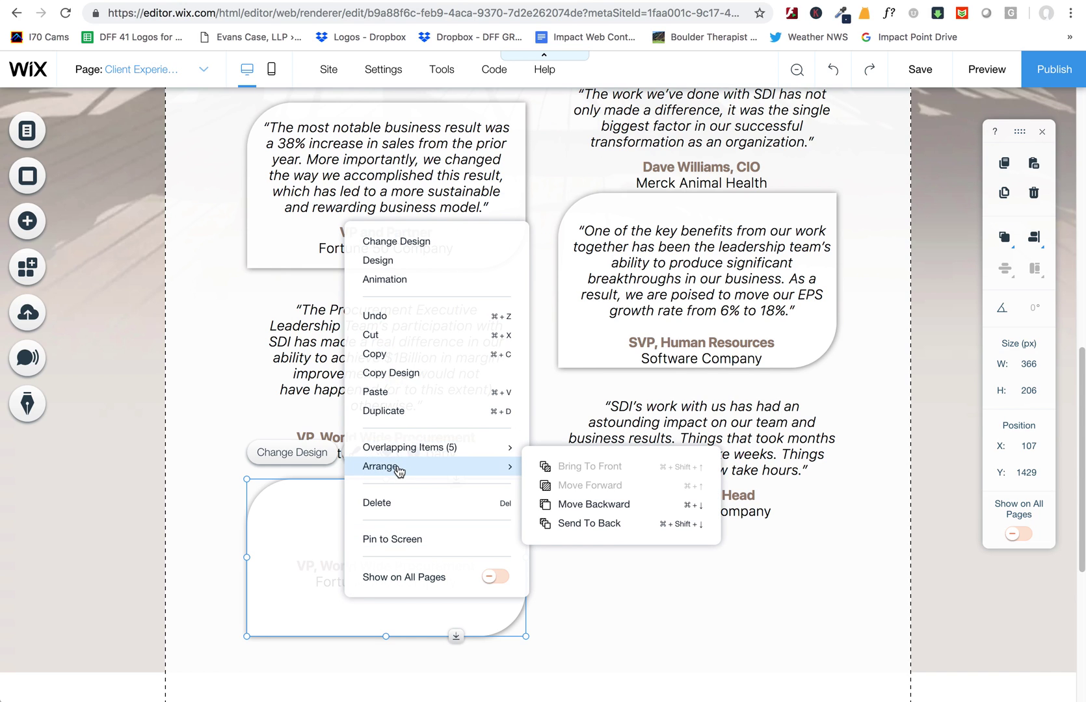
{"action": "left_click", "coordinate": [598, 524]}
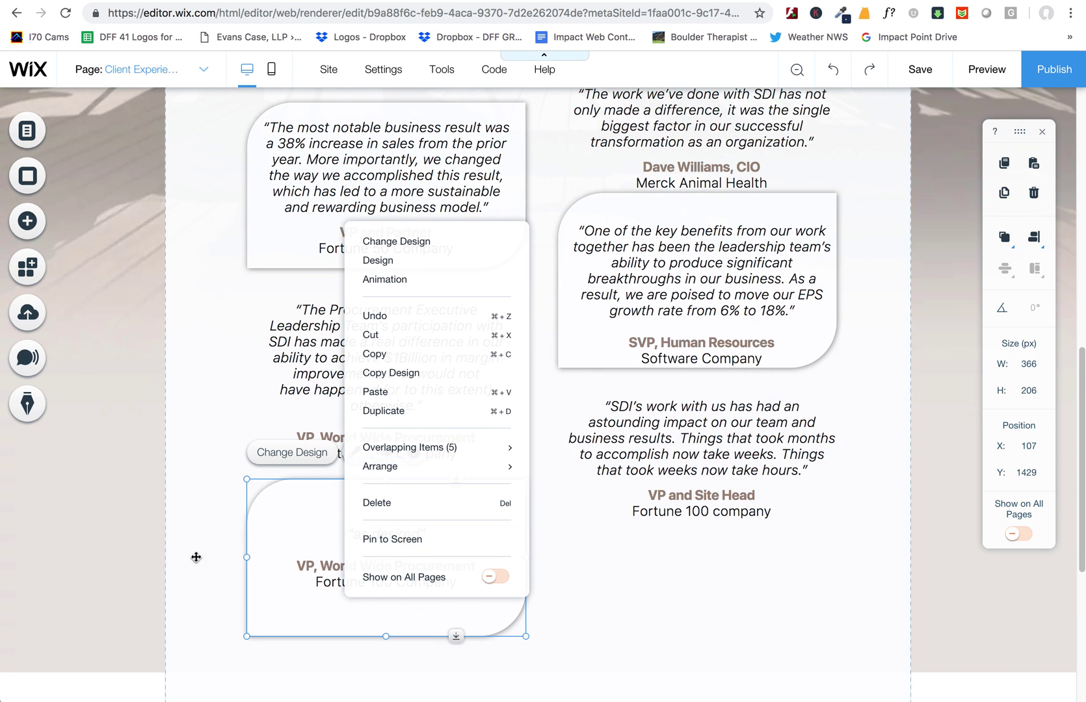
{"action": "left_click_drag", "start_coordinate": [449, 485], "coordinate": [448, 499]}
{"action": "left_click", "coordinate": [610, 570]}
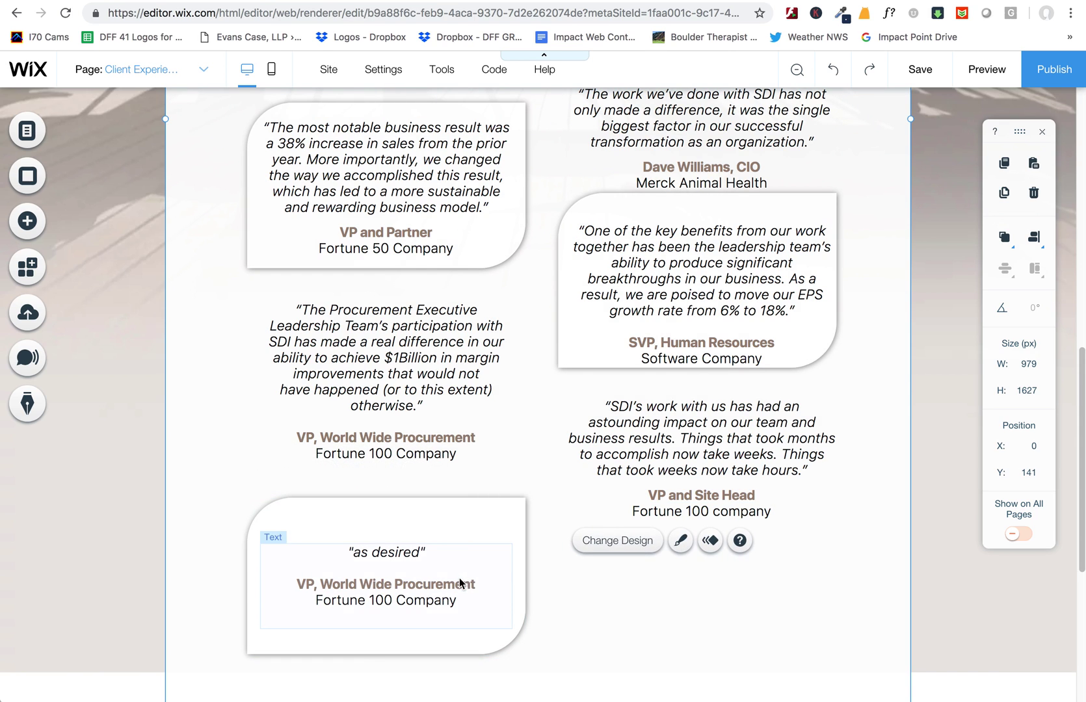
Delete the sample "as desired" testimonial text from the duplicated box and return to the start of the page.
{"action": "left_click", "coordinate": [419, 576]}
{"action": "key", "text": "Delete"}
{"action": "scroll", "coordinate": [478, 581], "scroll_direction": "up", "scroll_amount": 8}
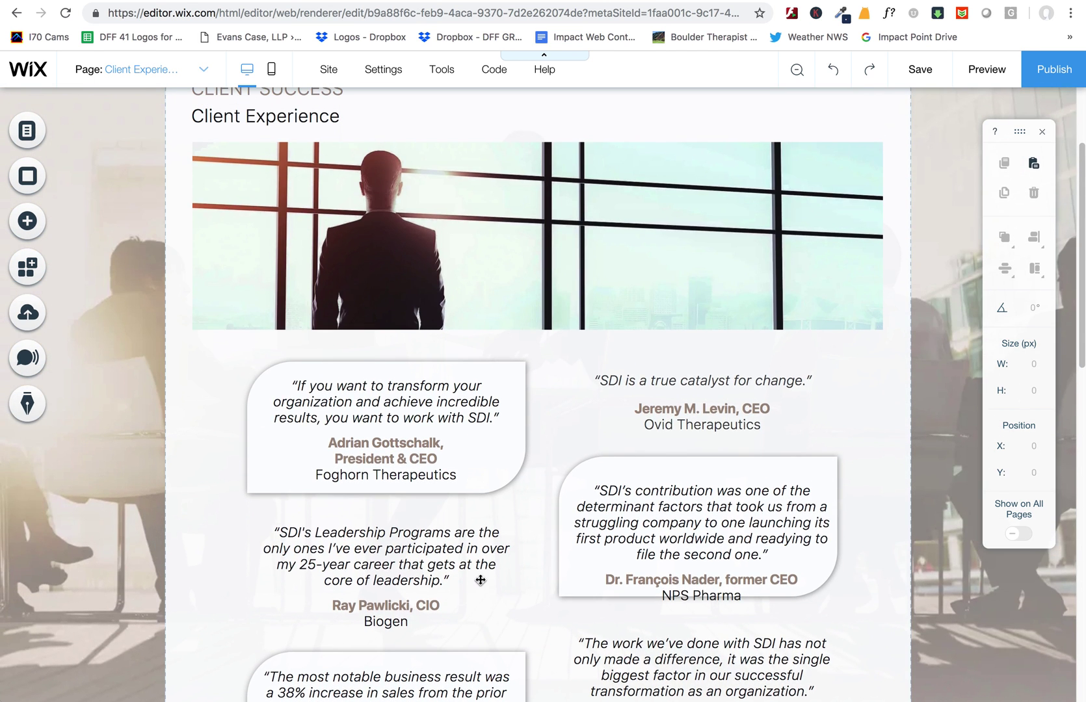
{"action": "scroll", "coordinate": [481, 580], "scroll_direction": "up", "scroll_amount": 2}
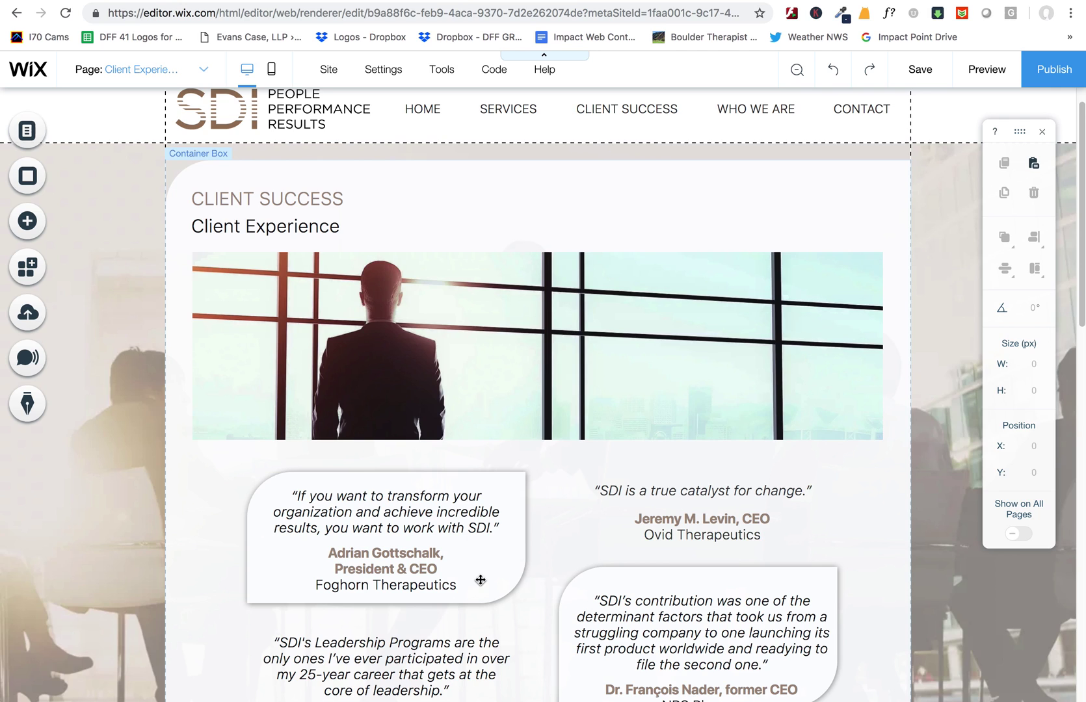